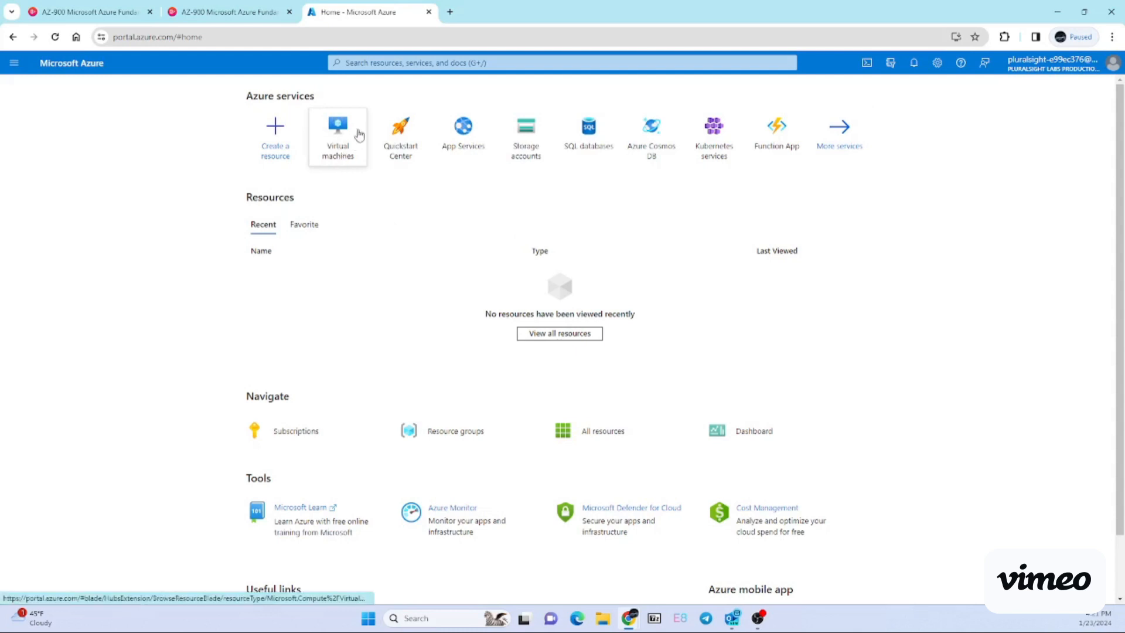
Go to Virtual machines and begin creating a new Azure virtual machine
click(388, 63)
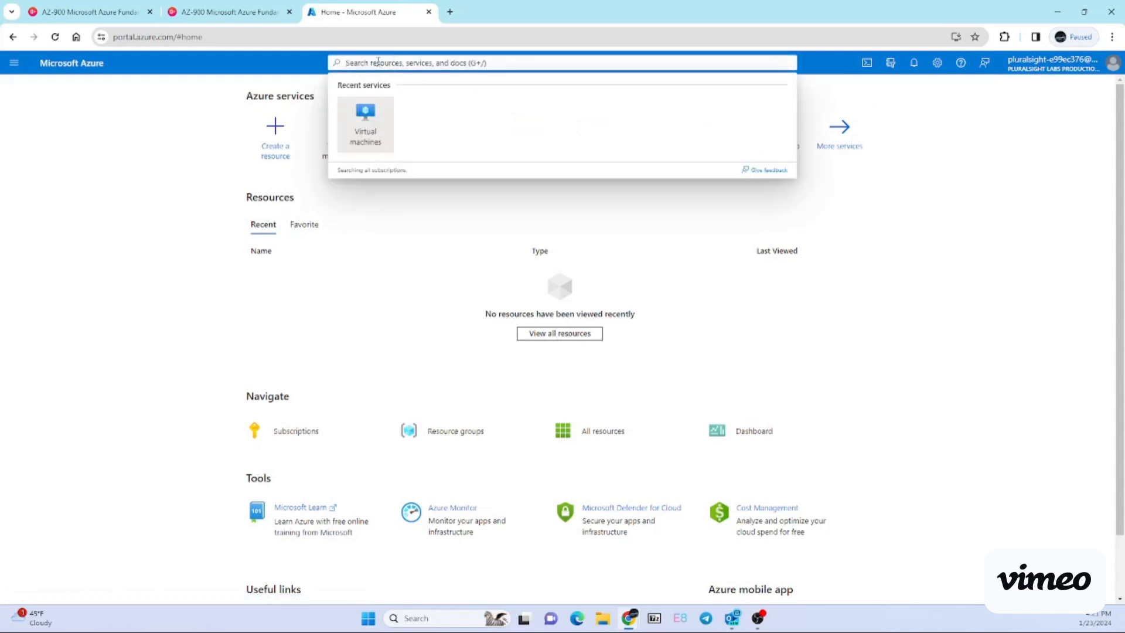
click(396, 244)
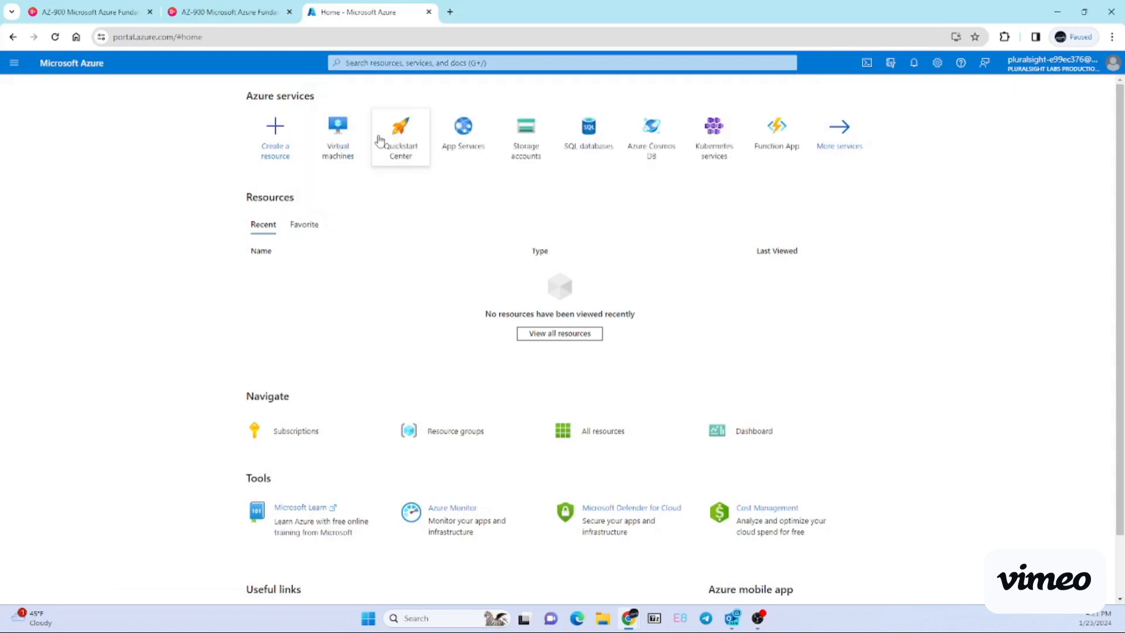
click(343, 151)
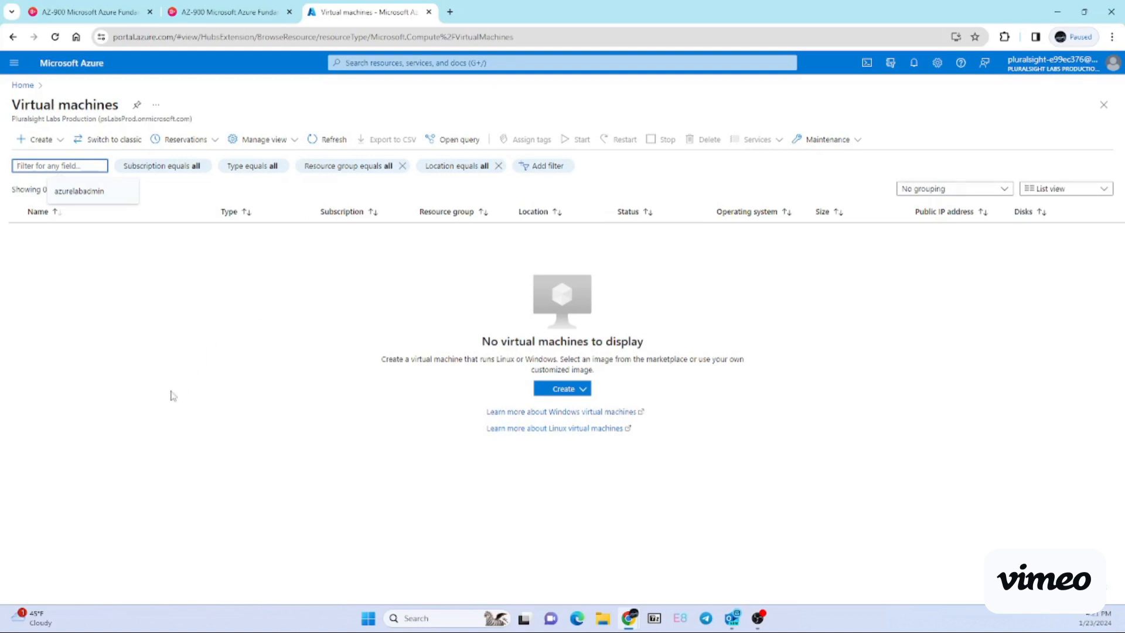
click(34, 141)
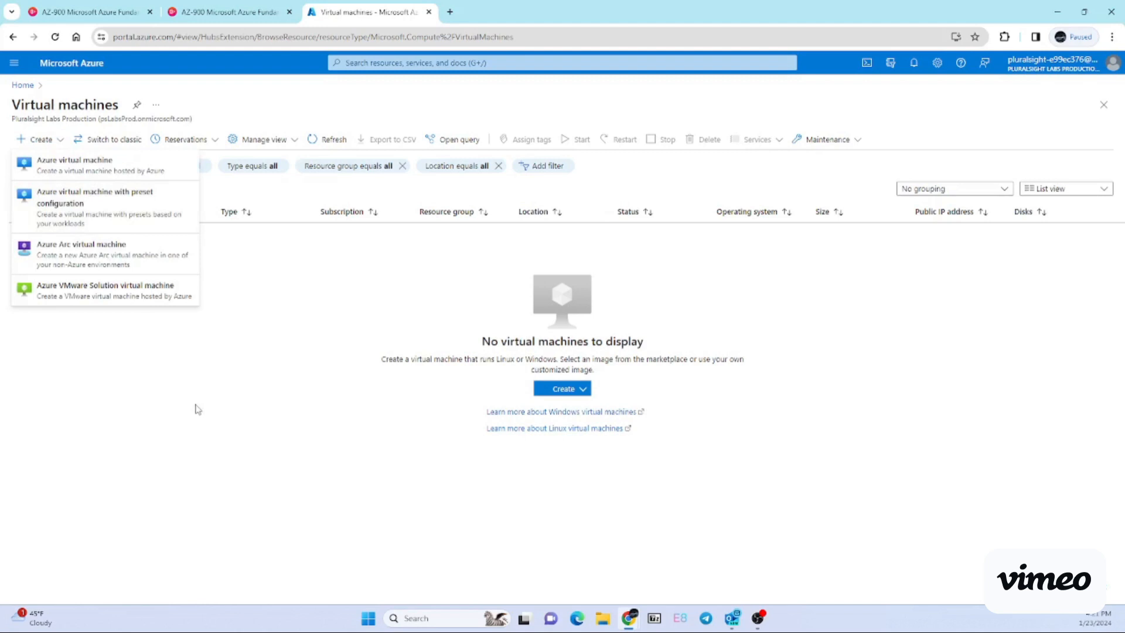
click(116, 170)
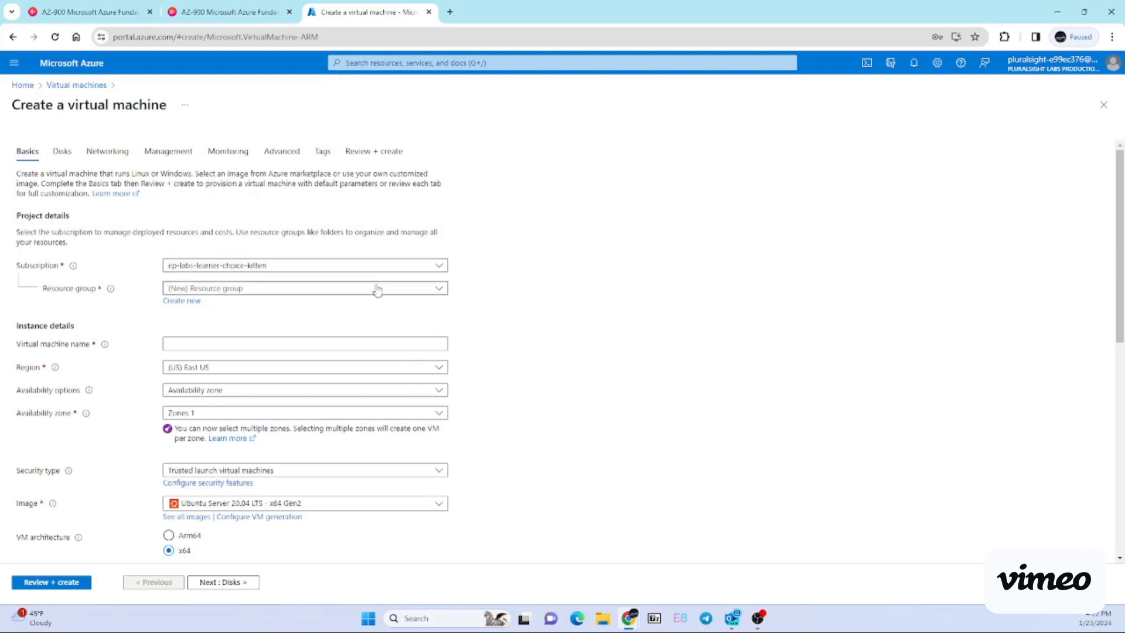
Use the existing pluralsight-resource-group as the VM's resource group instead of a new one
click(231, 291)
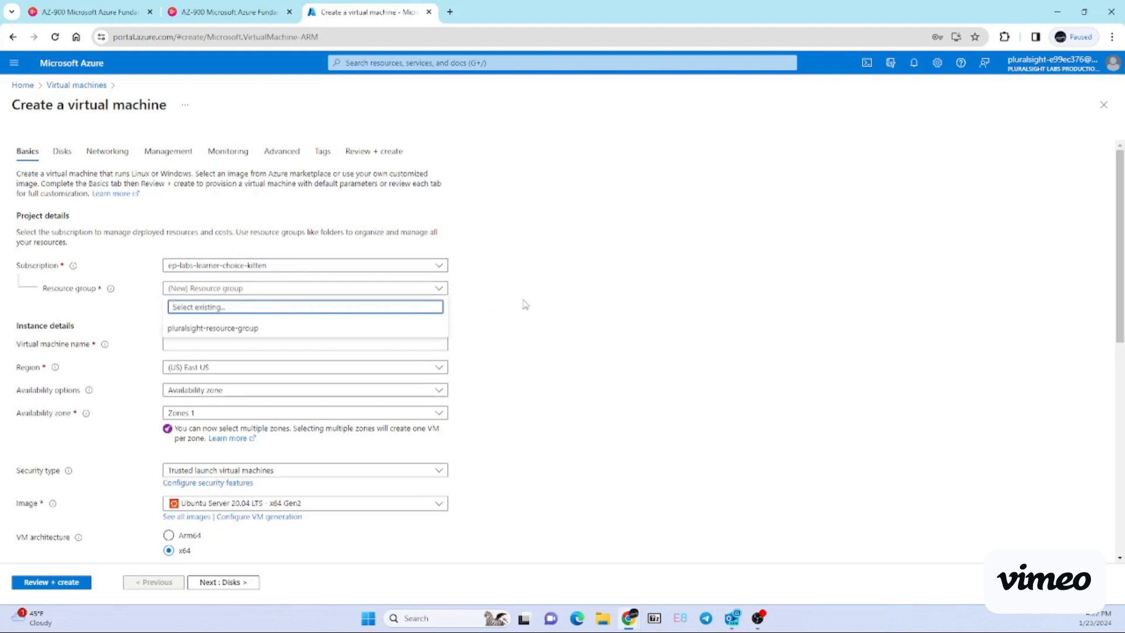
click(133, 314)
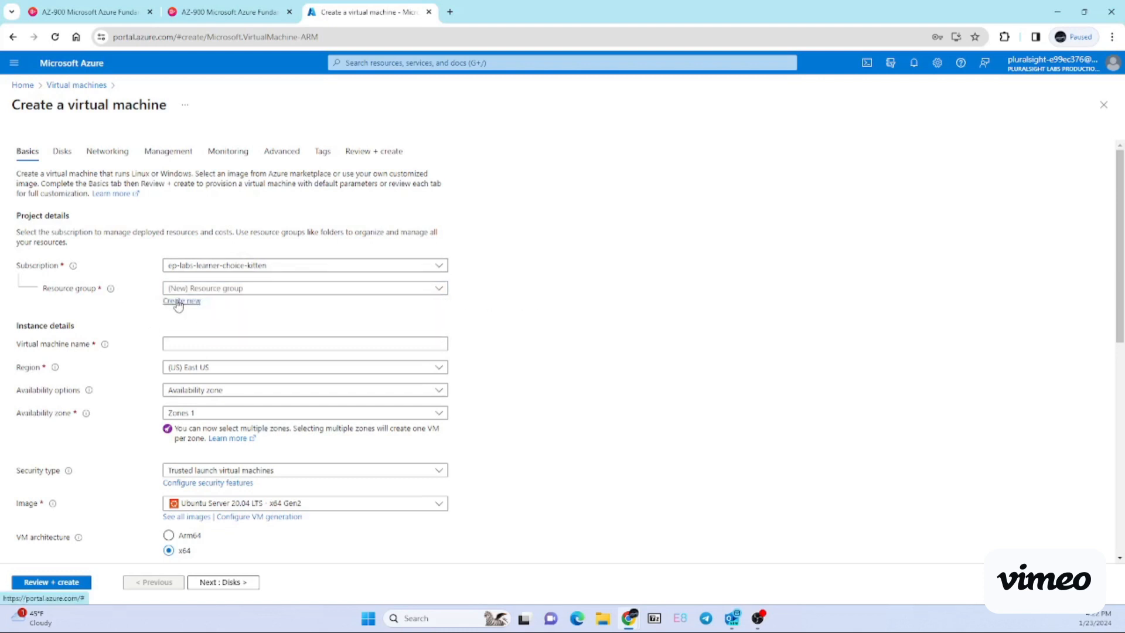
click(178, 302)
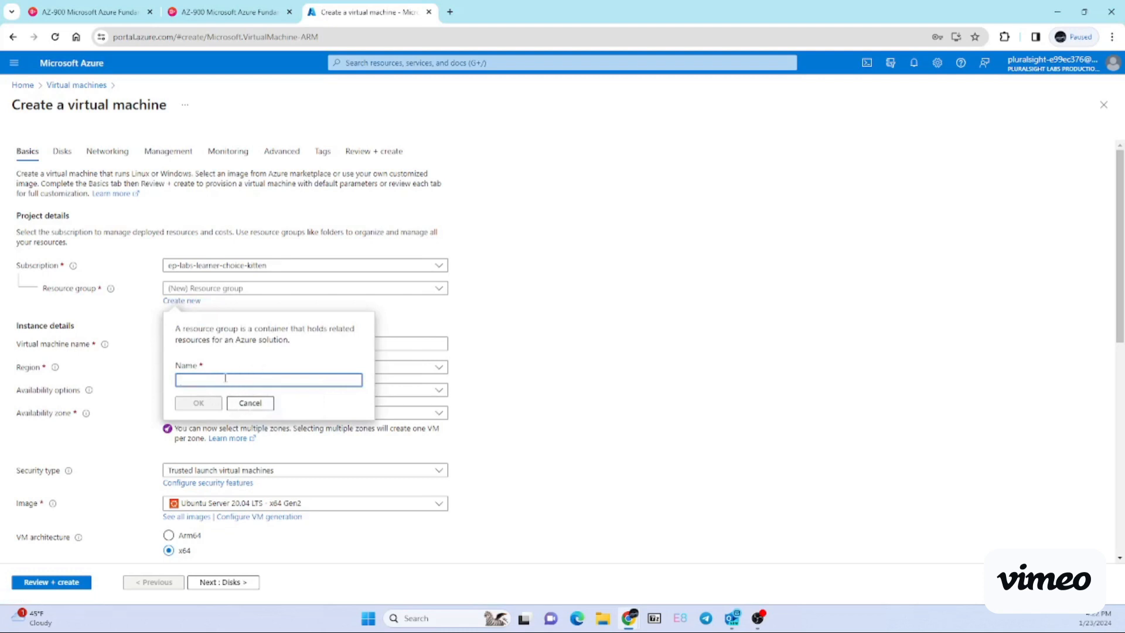
click(250, 402)
click(439, 289)
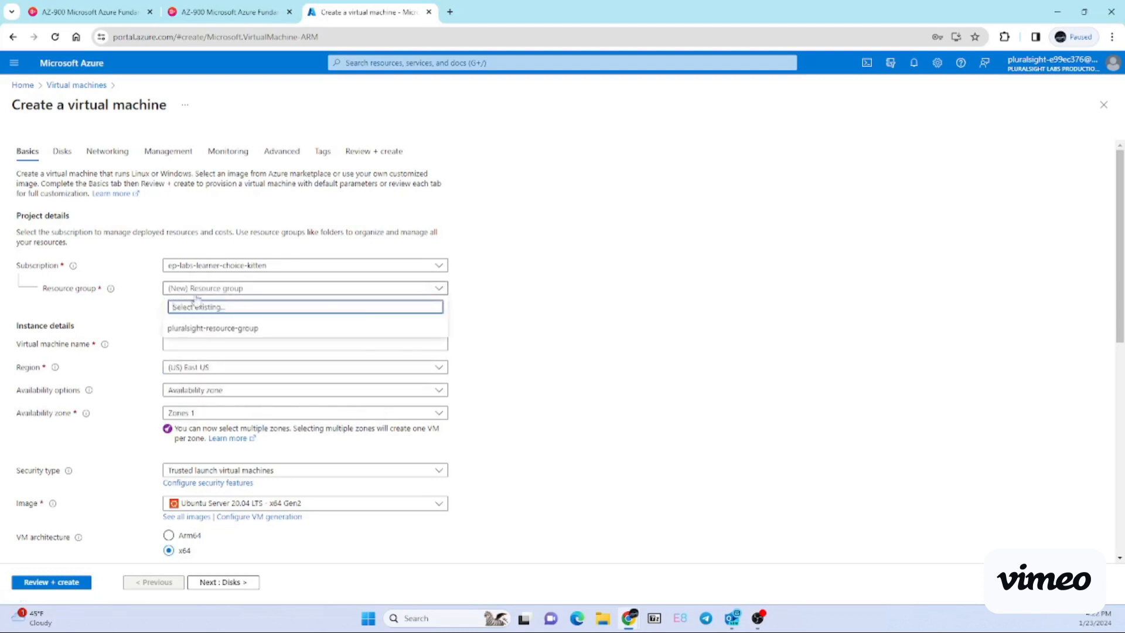
click(206, 330)
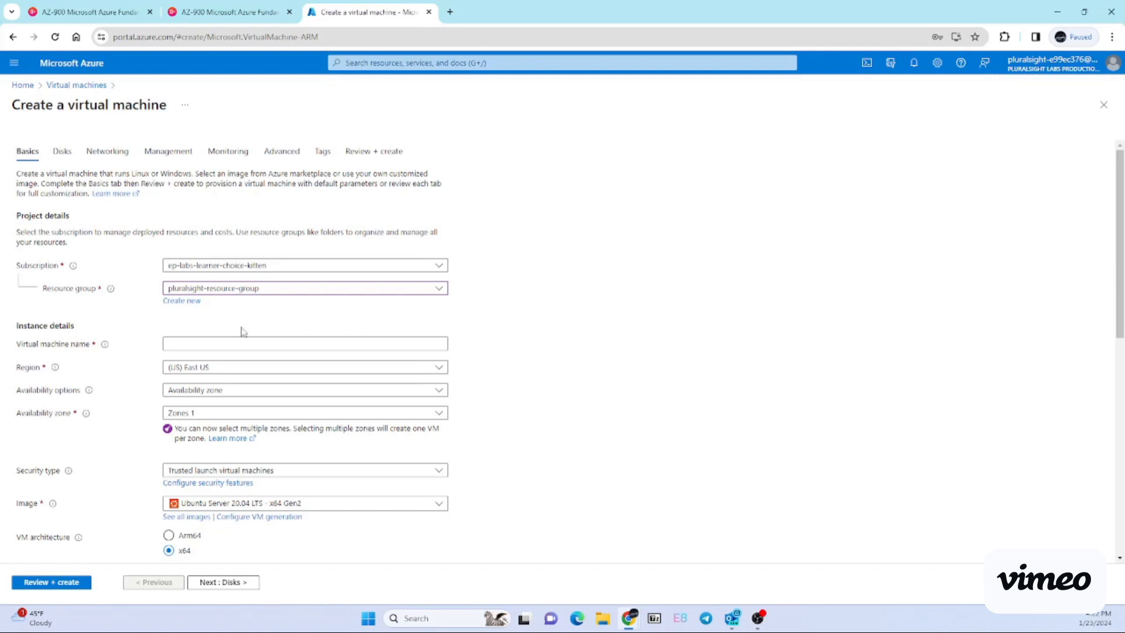
click(180, 343)
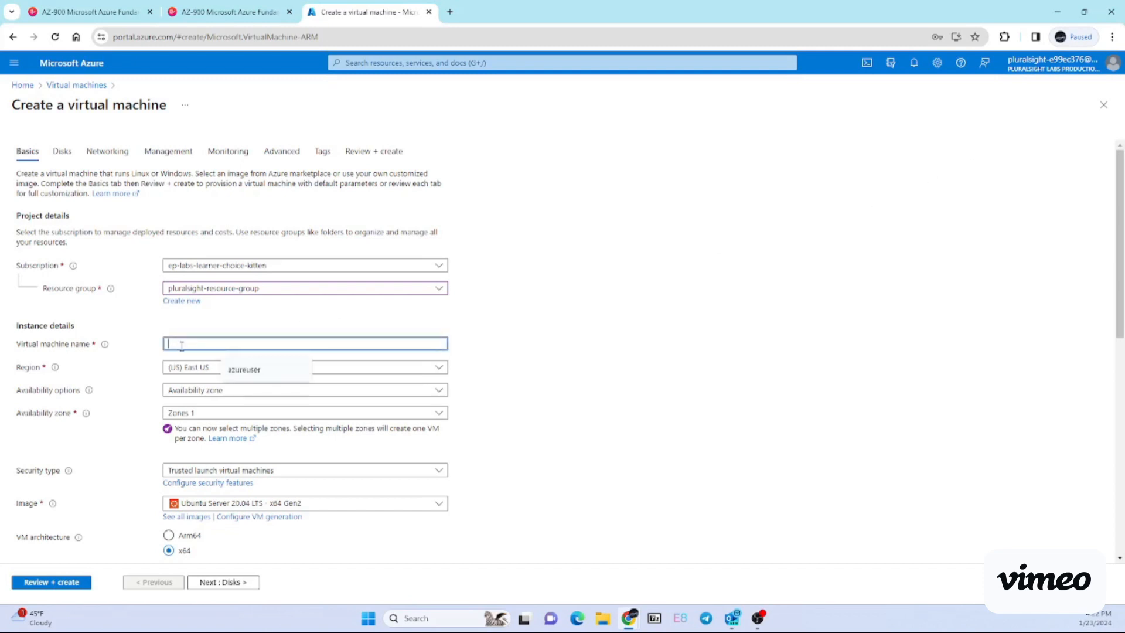
Enter vm-lab-win001 as the virtual machine name on the Basics form
text(vm-lab-win001)
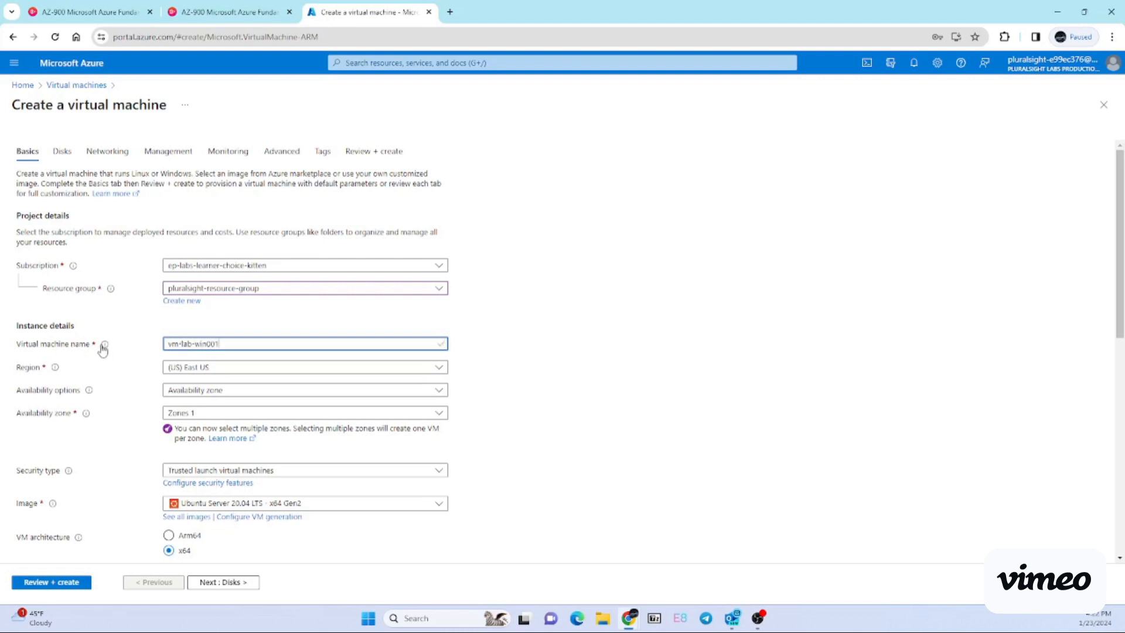
mouse_move(104, 345)
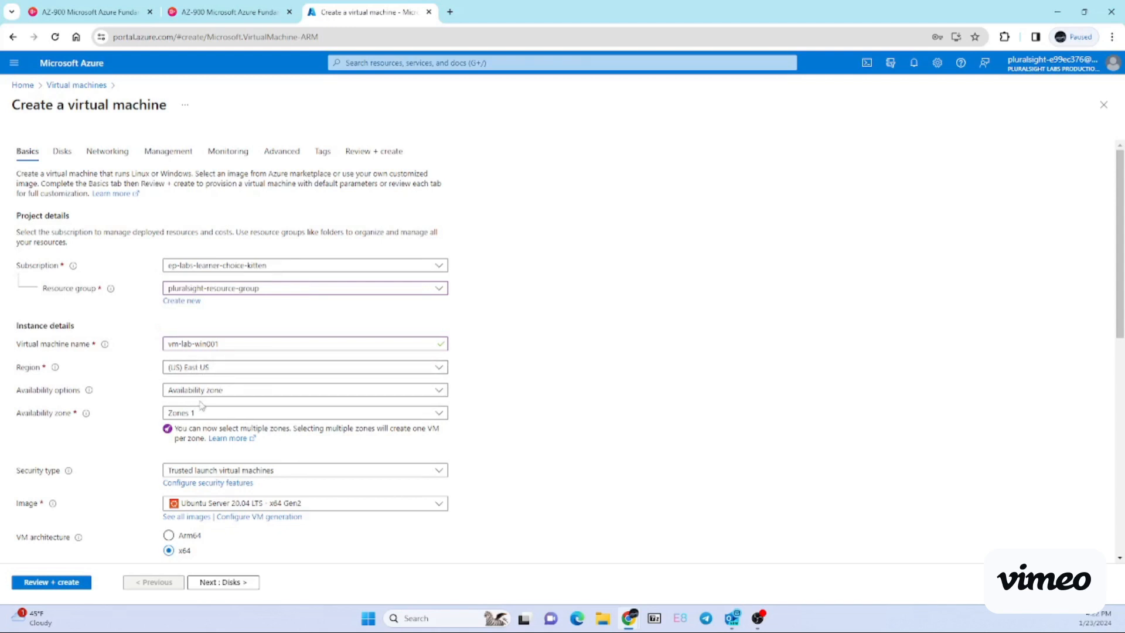
scroll(143, 395, down, 1)
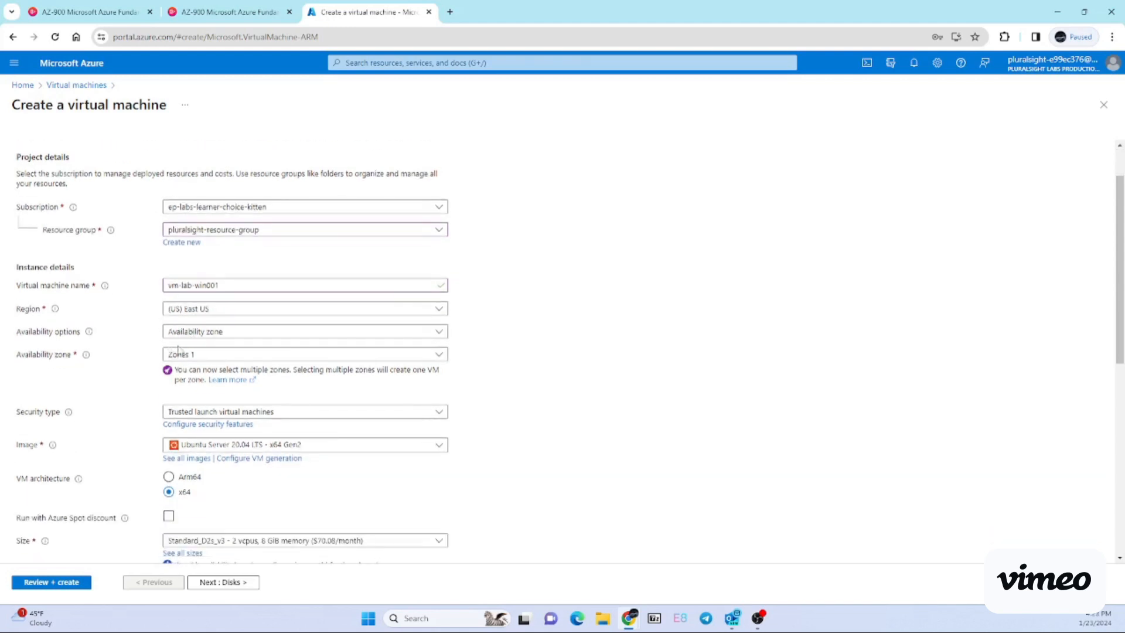
scroll(120, 406, down, 2)
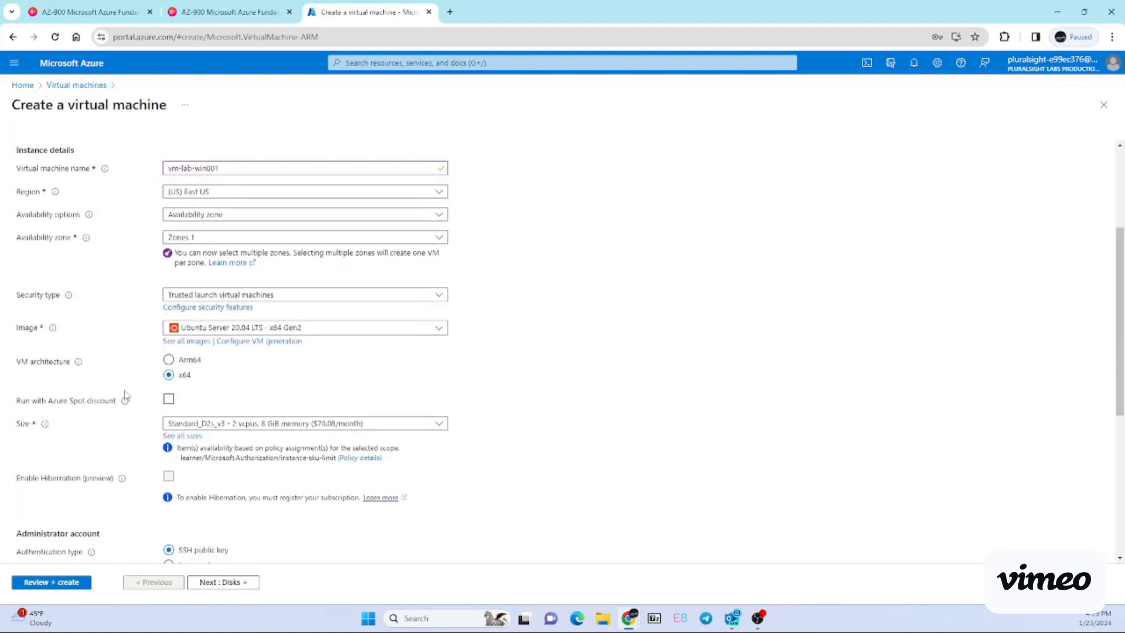
click(183, 347)
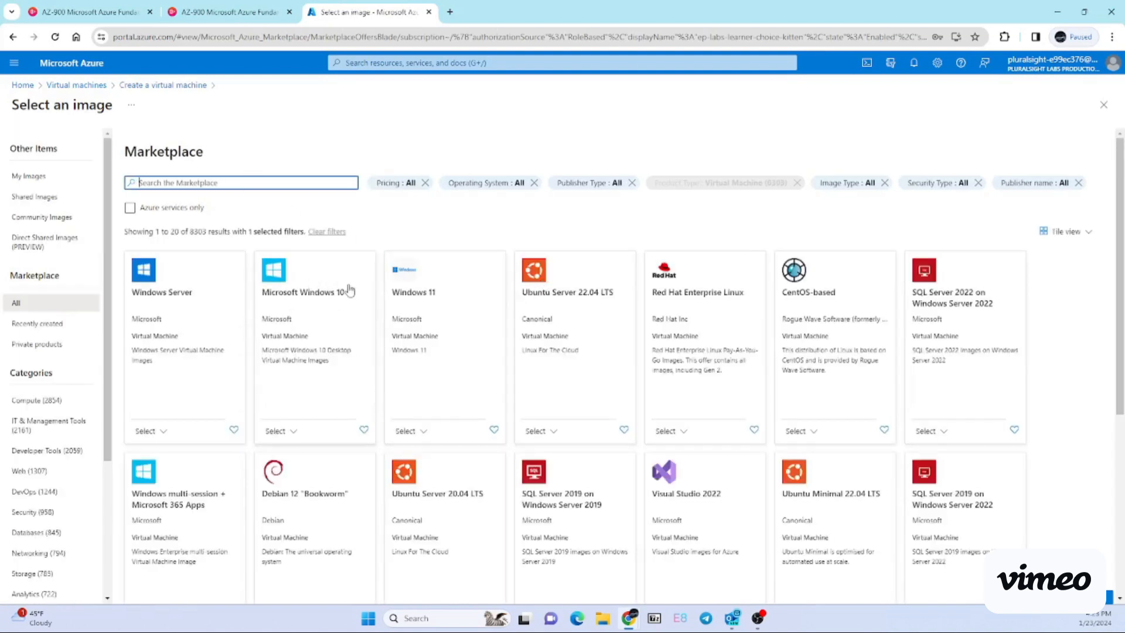
click(1072, 231)
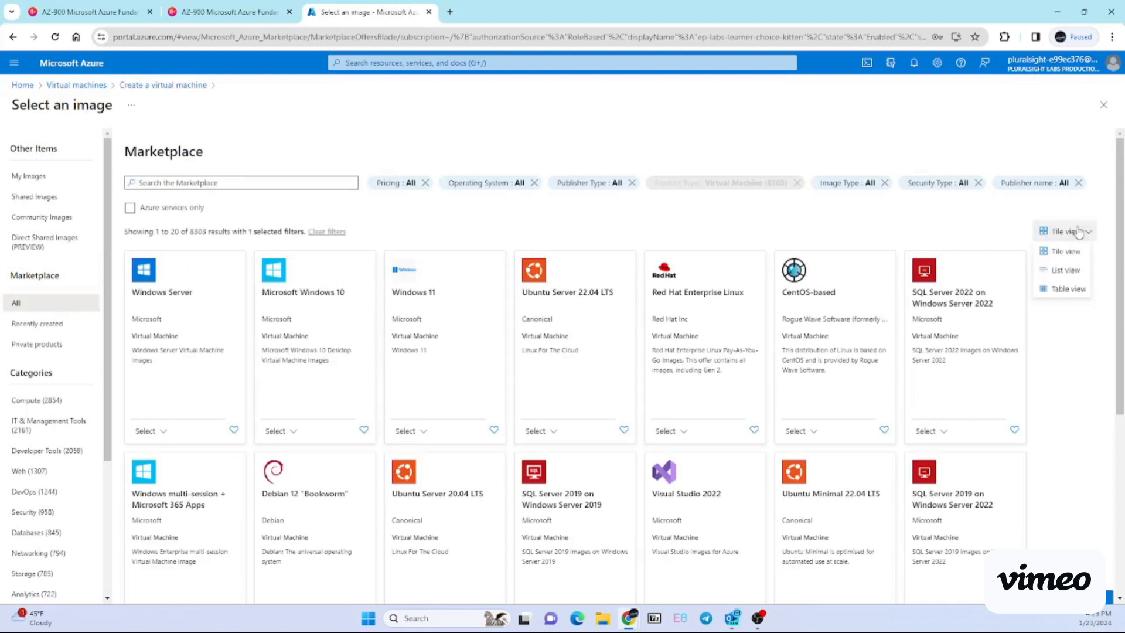
click(1065, 278)
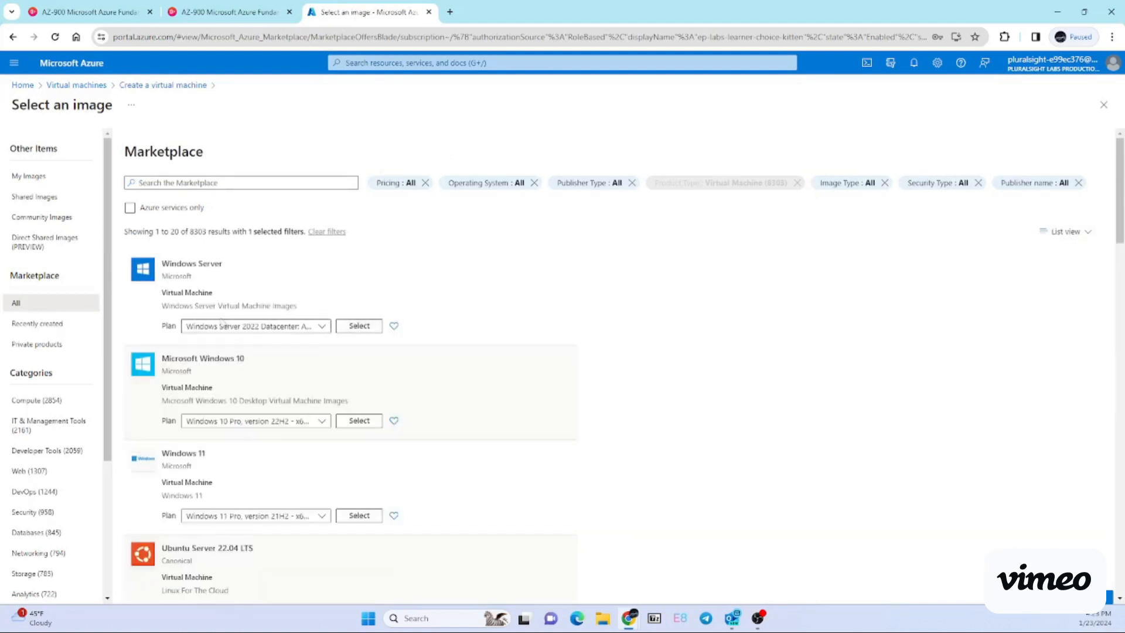
scroll(278, 376, down, 4)
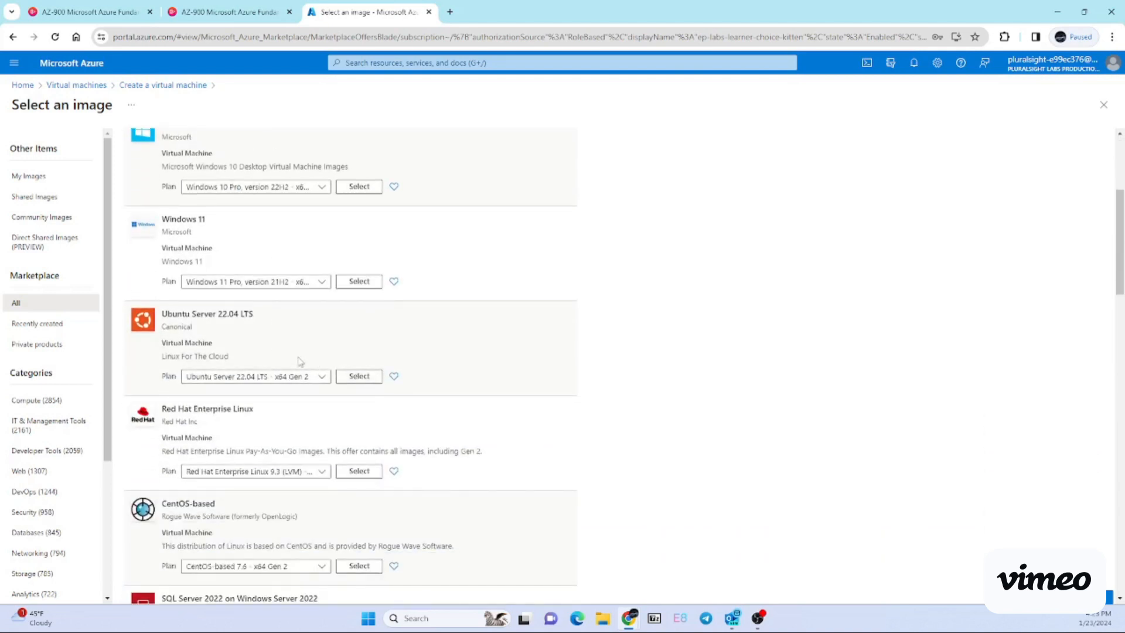
scroll(262, 356, down, 4)
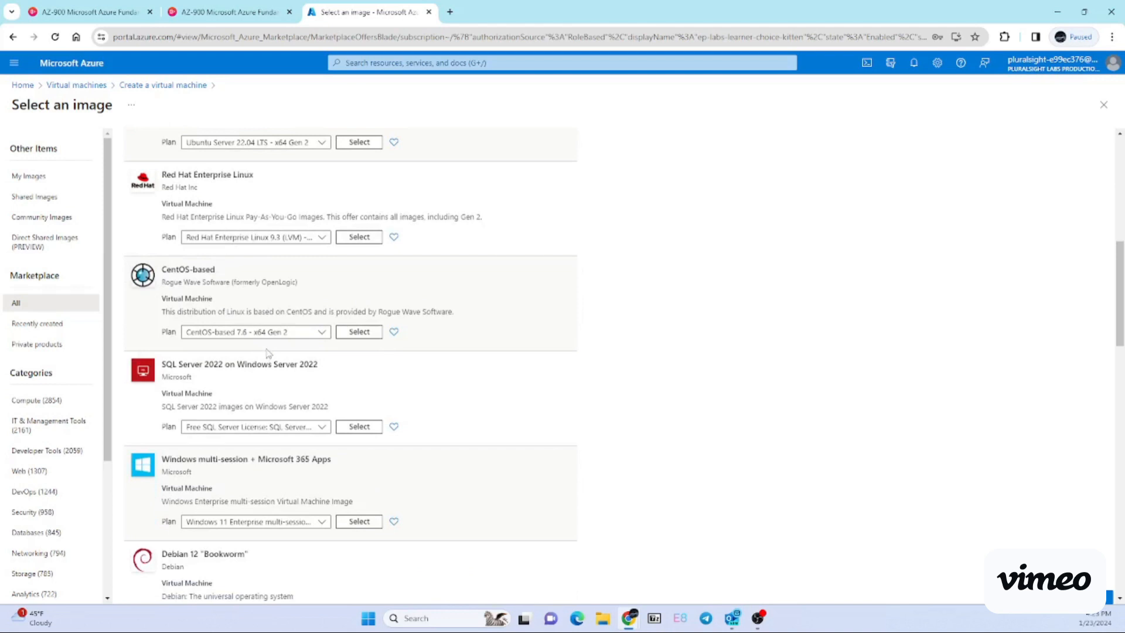
scroll(268, 353, down, 11)
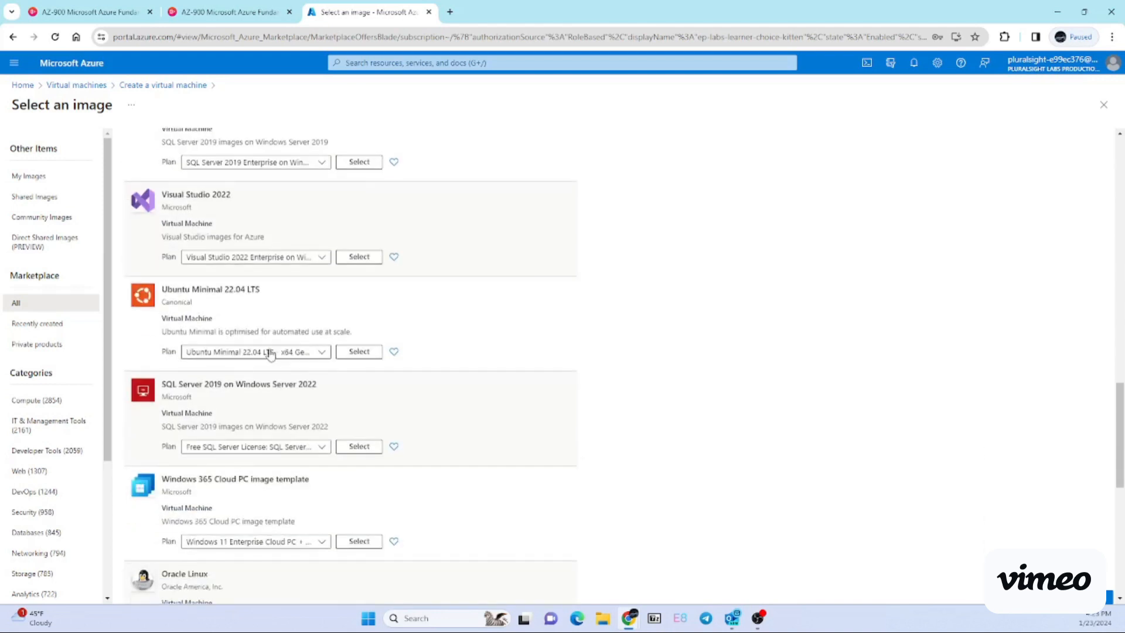
scroll(270, 355, down, 8)
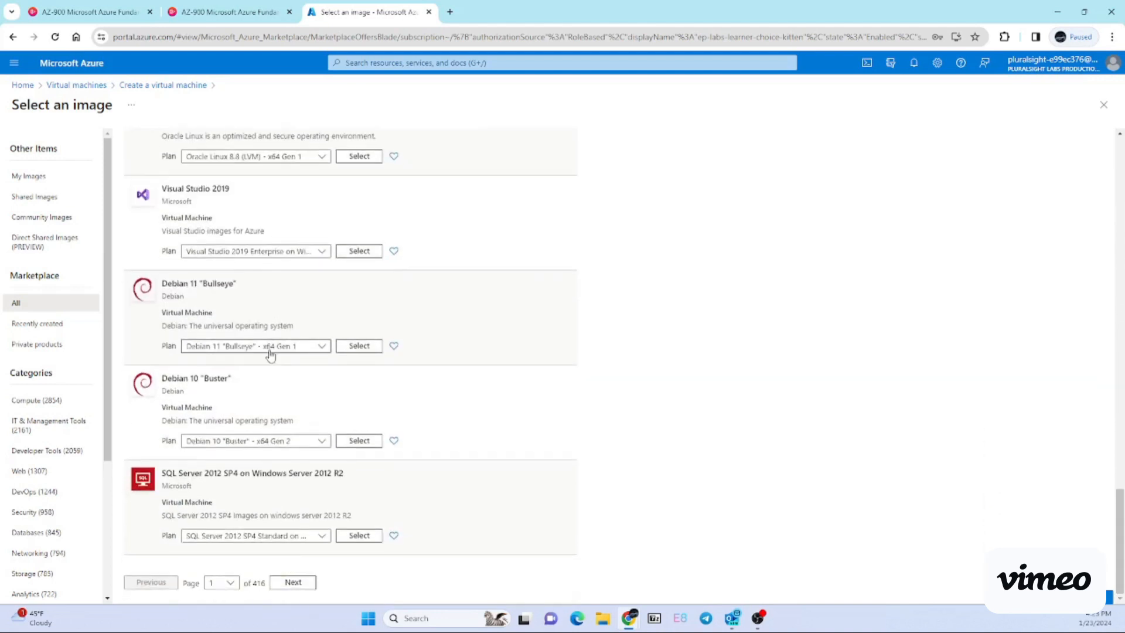
scroll(269, 355, up, 20)
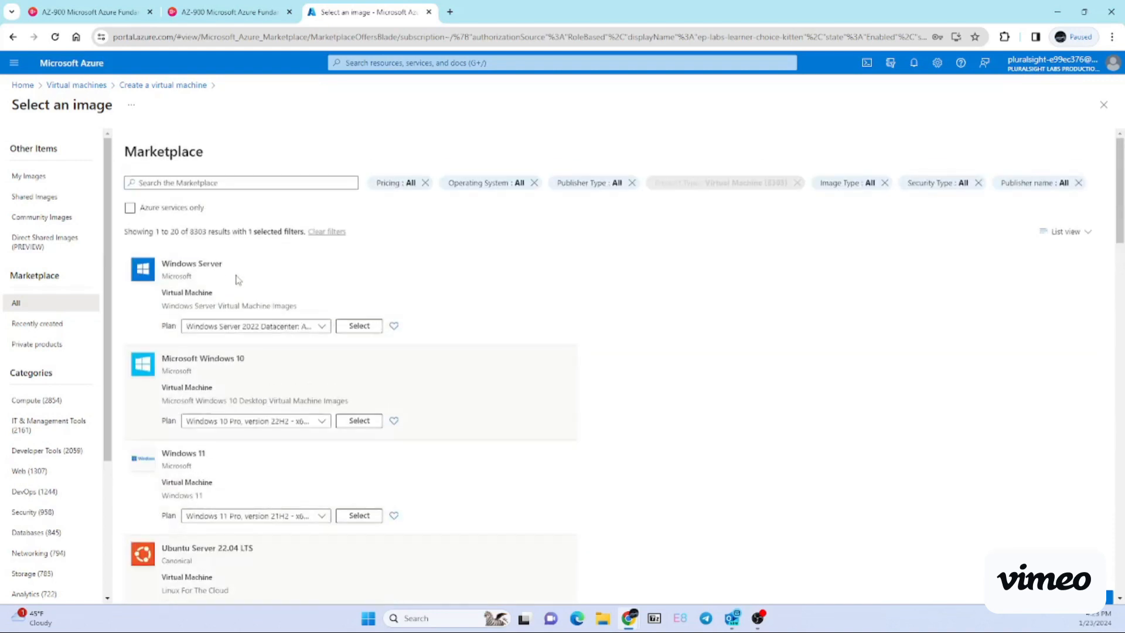
click(1103, 105)
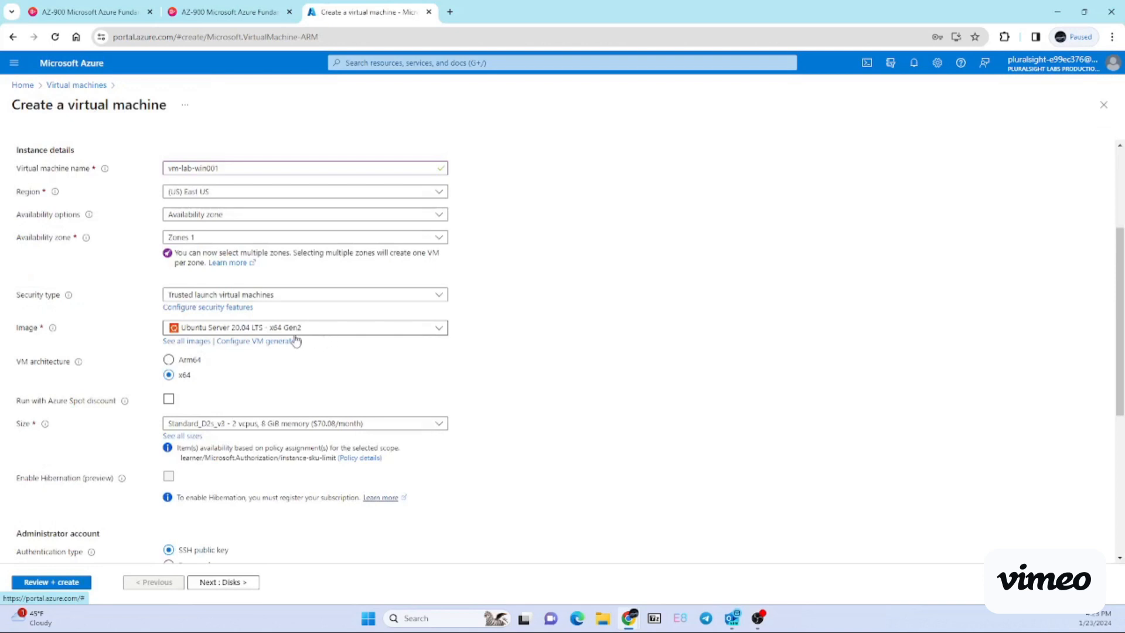
Choose Windows Server 2019 Datacenter - x64 Gen2 as the VM image
click(440, 329)
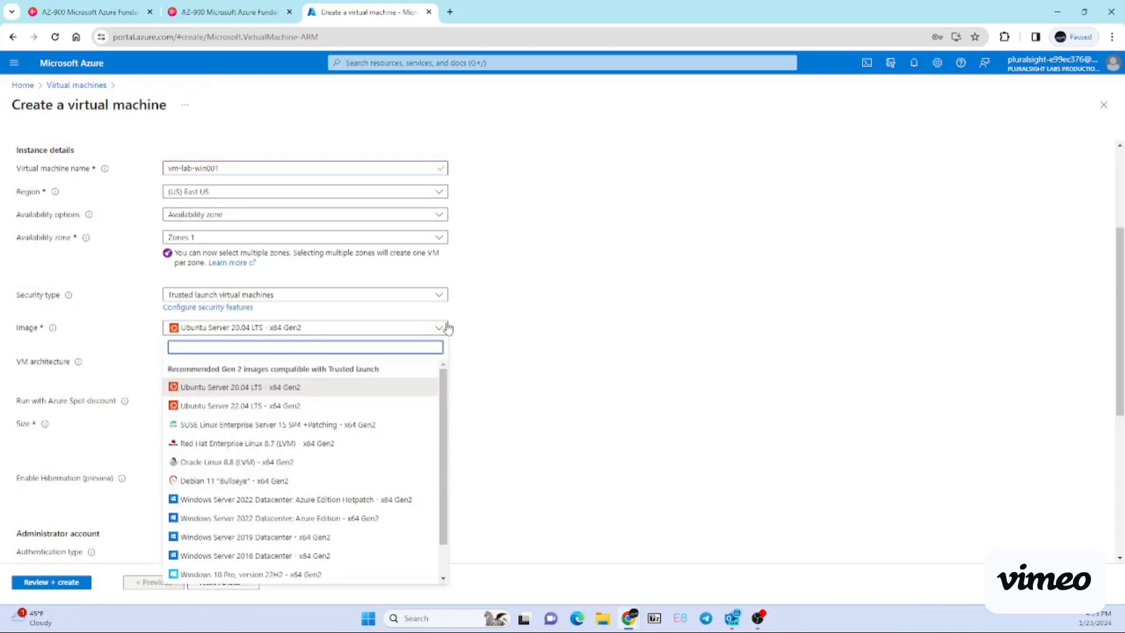
scroll(309, 485, down, 2)
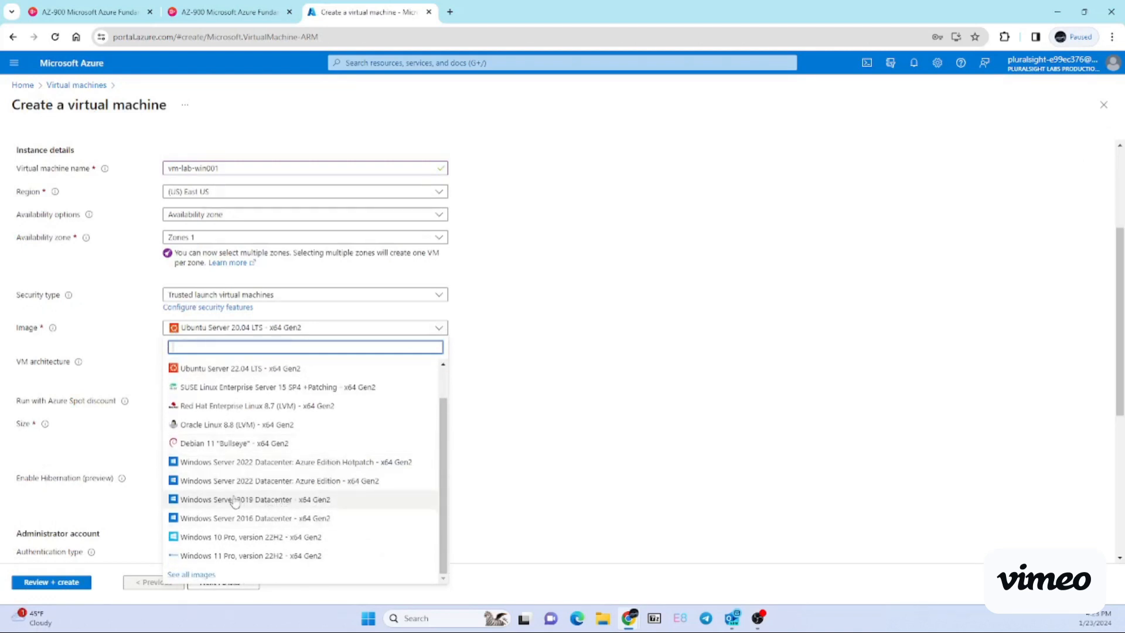
click(328, 501)
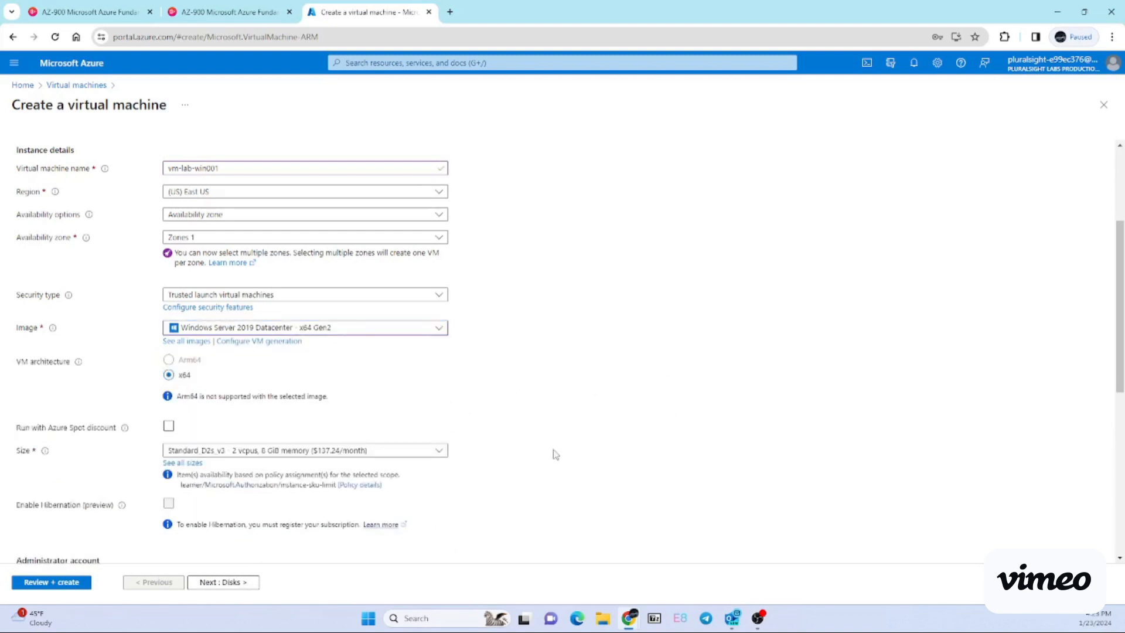
scroll(555, 455, down, 1)
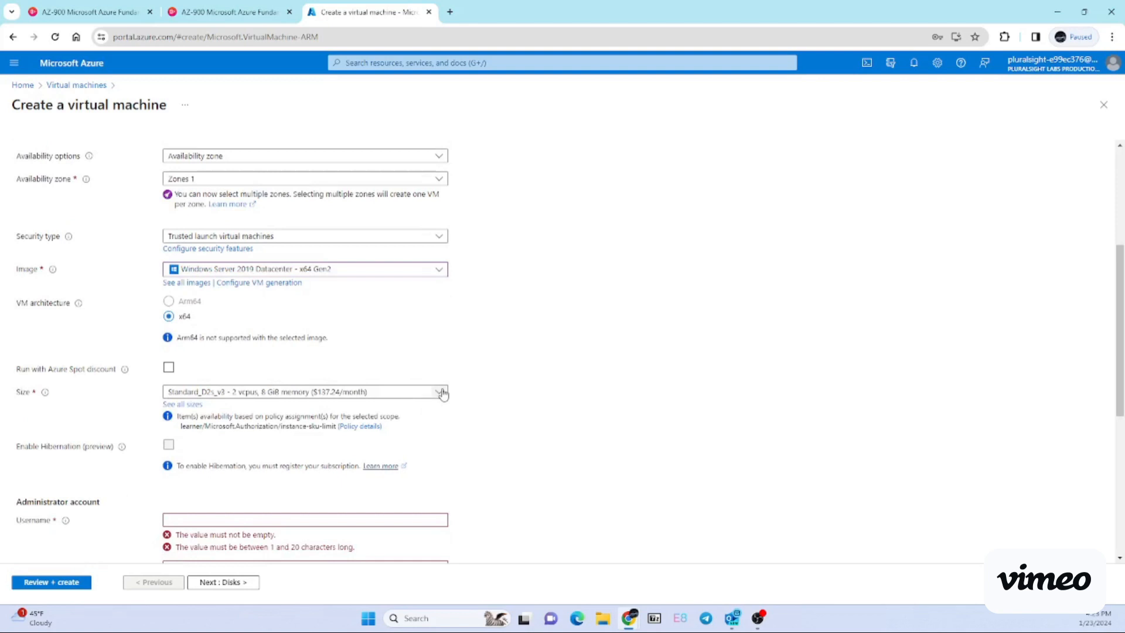
click(442, 393)
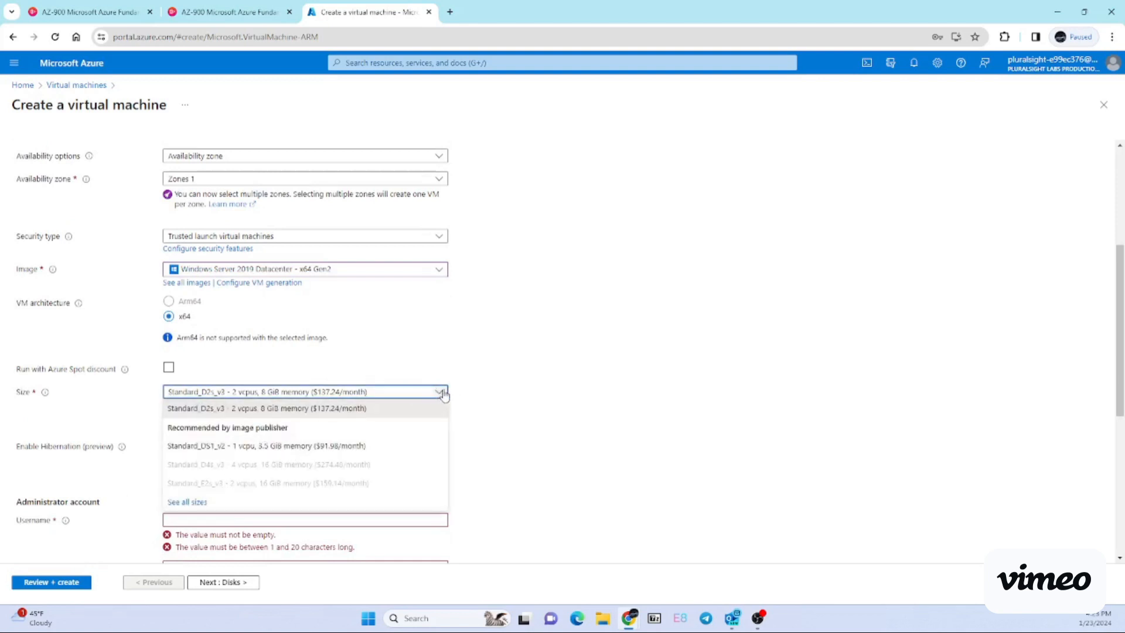
Pick Standard_DS1_v2 (1 vCPU, 3.5 GiB memory) from the full list of VM sizes
click(197, 502)
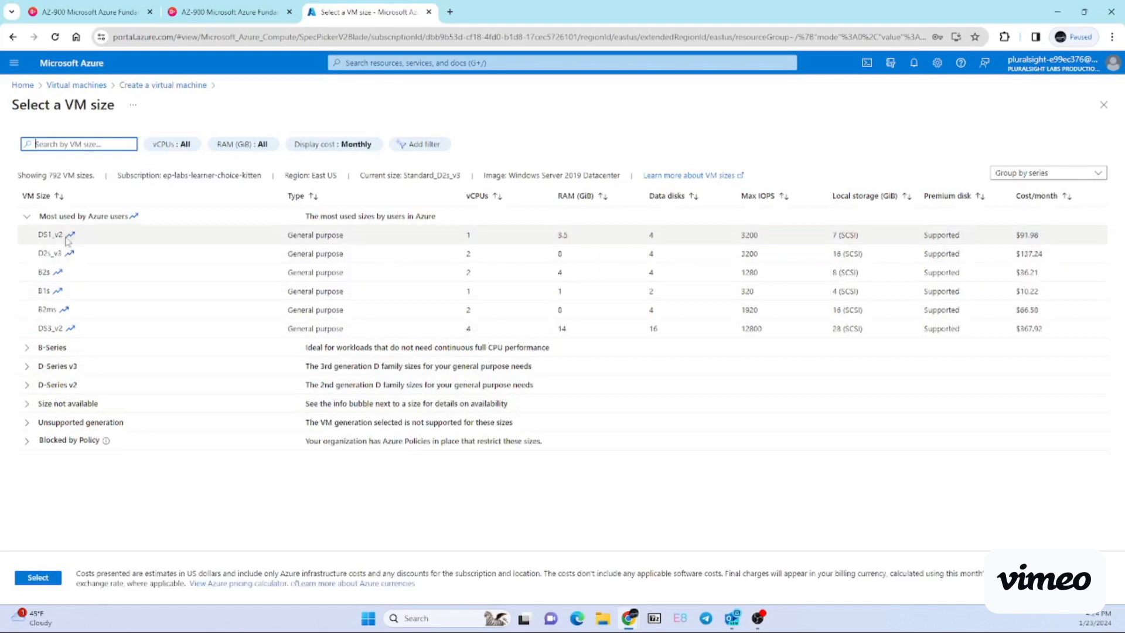
click(58, 233)
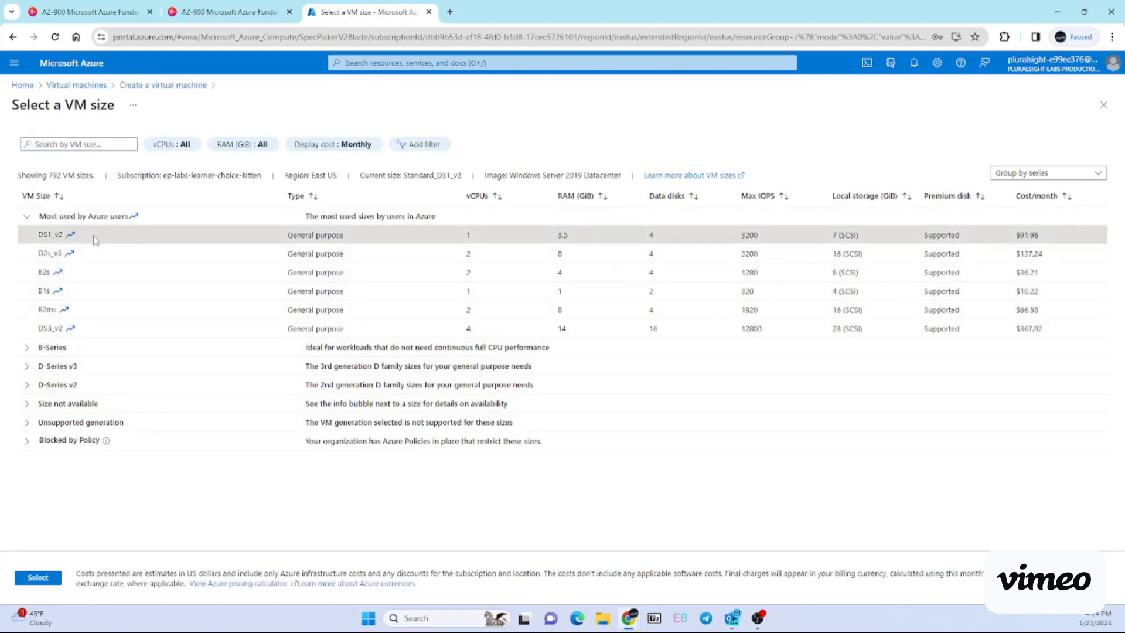
click(38, 578)
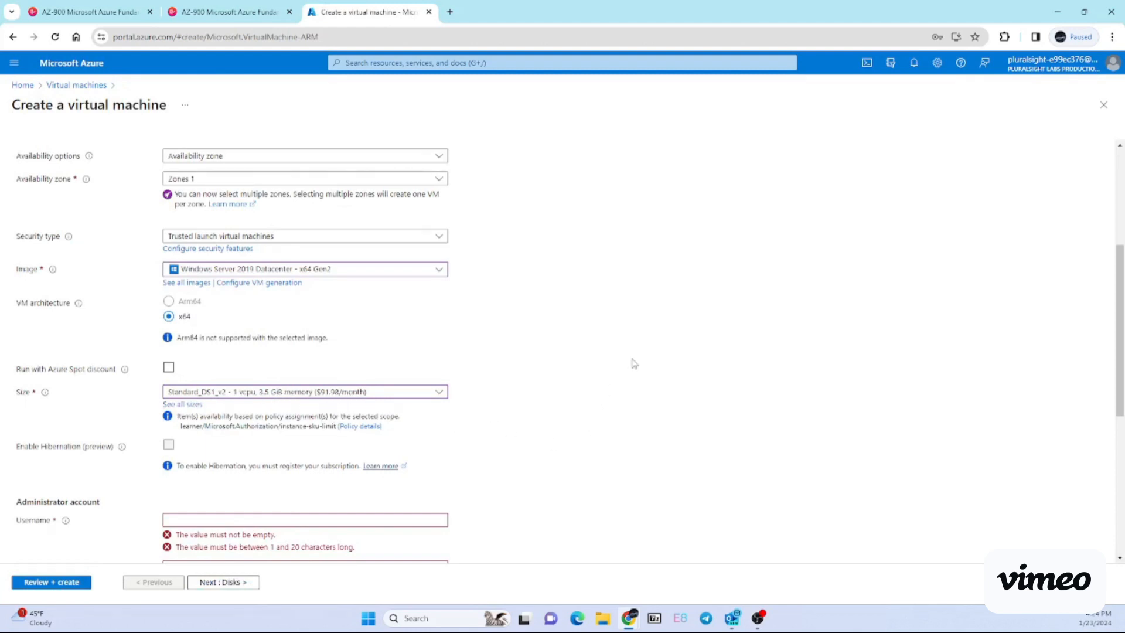
Fill in the administrator username and paste the password into both password fields
scroll(634, 364, down, 3)
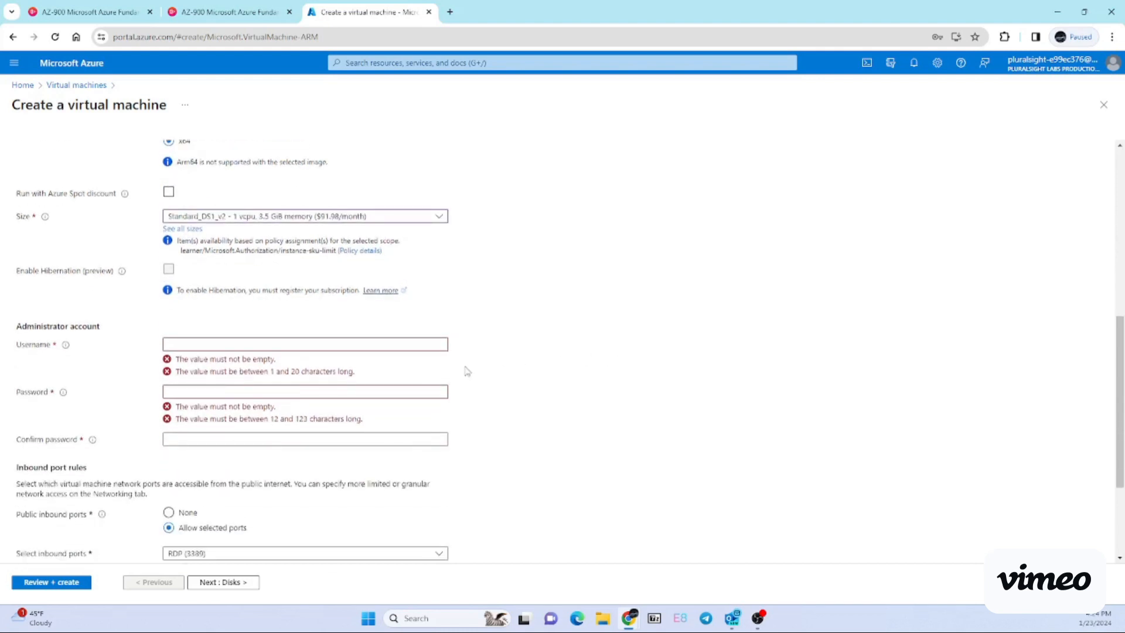
click(326, 342)
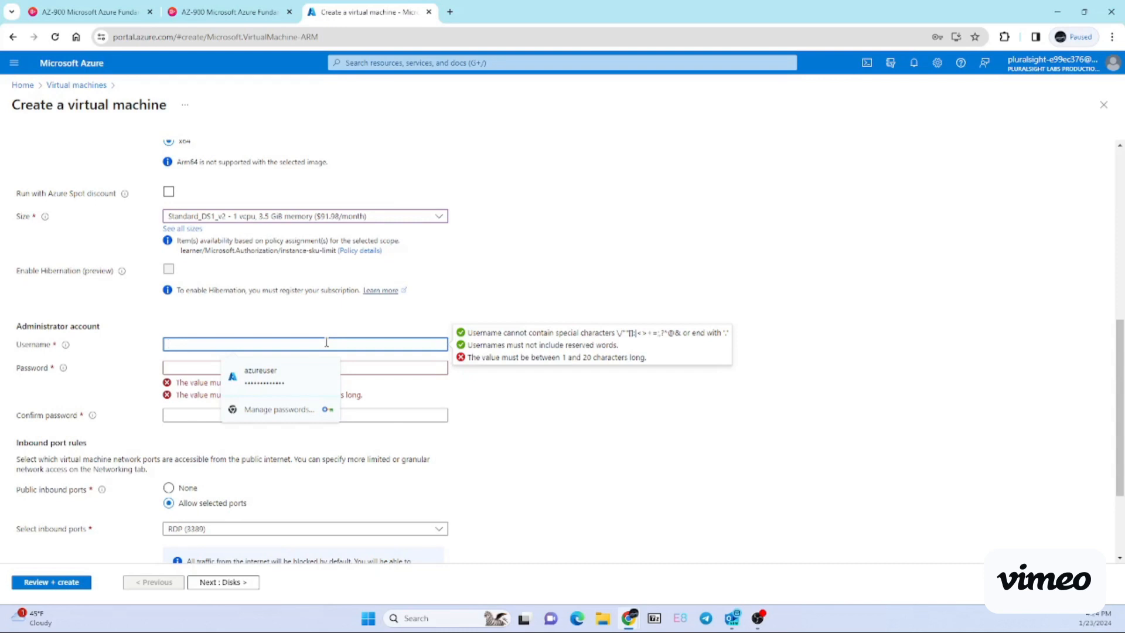
text(azure)
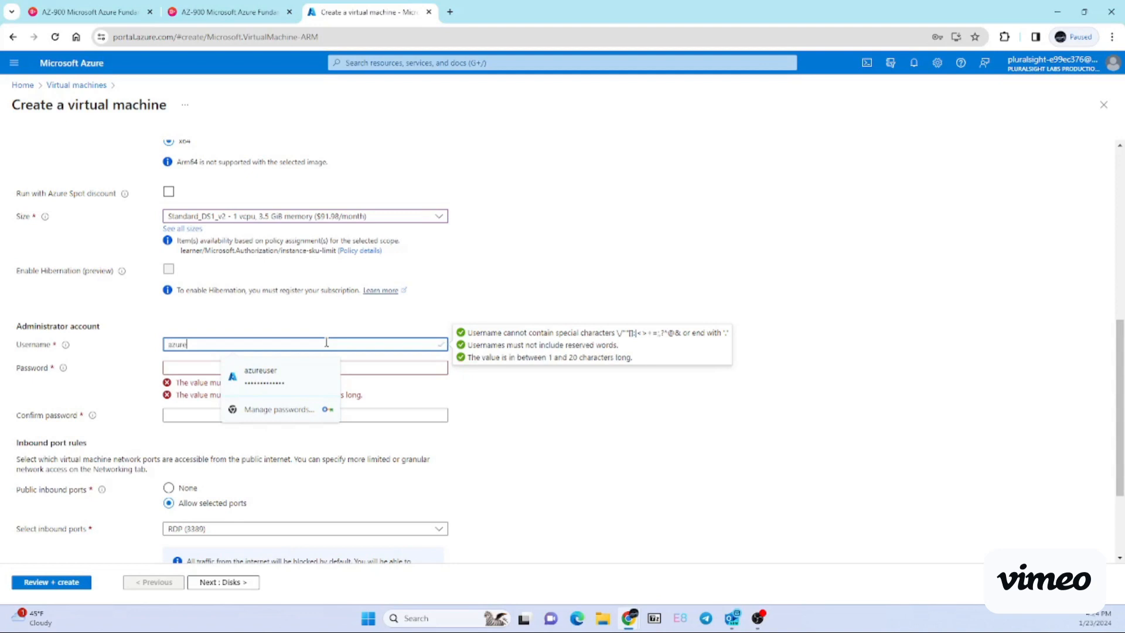
text(labs)
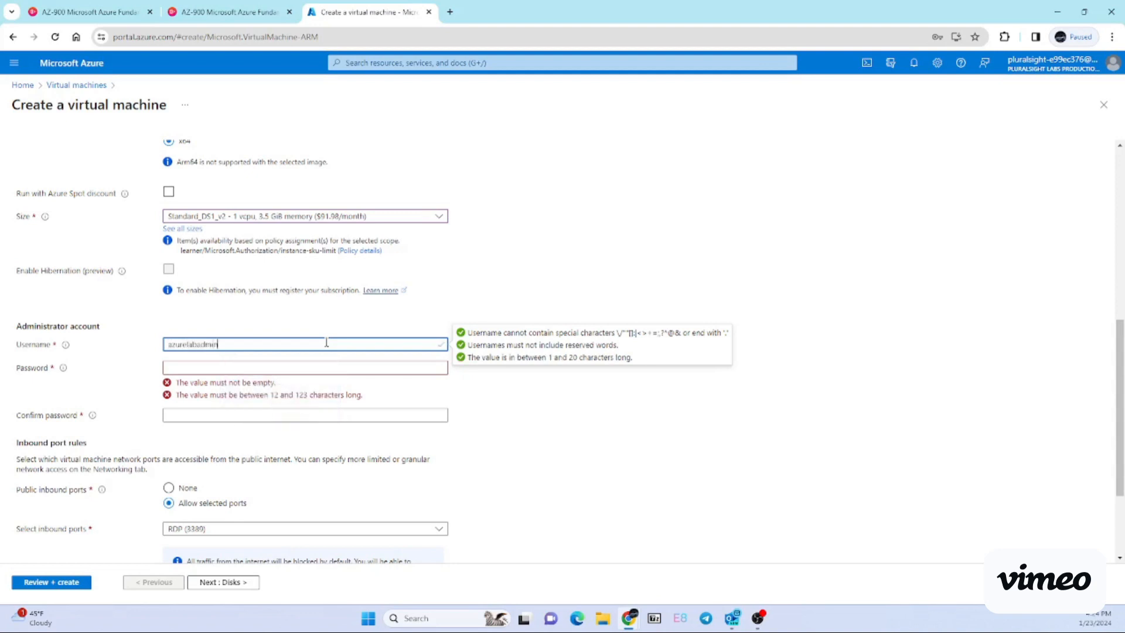
key(Tab)
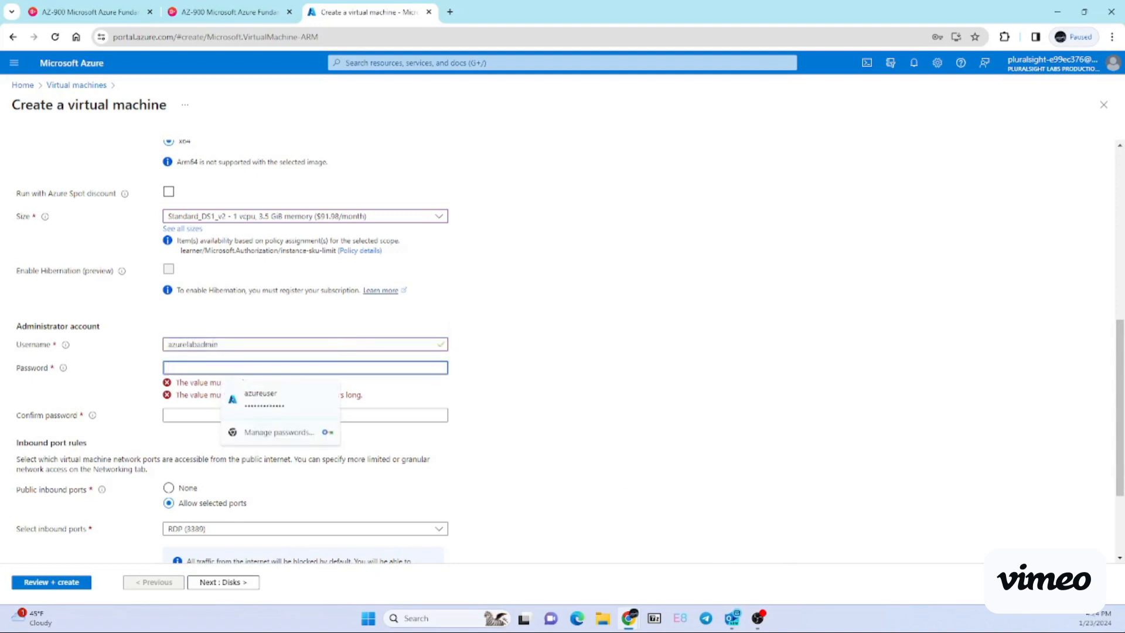
key(alt+Tab)
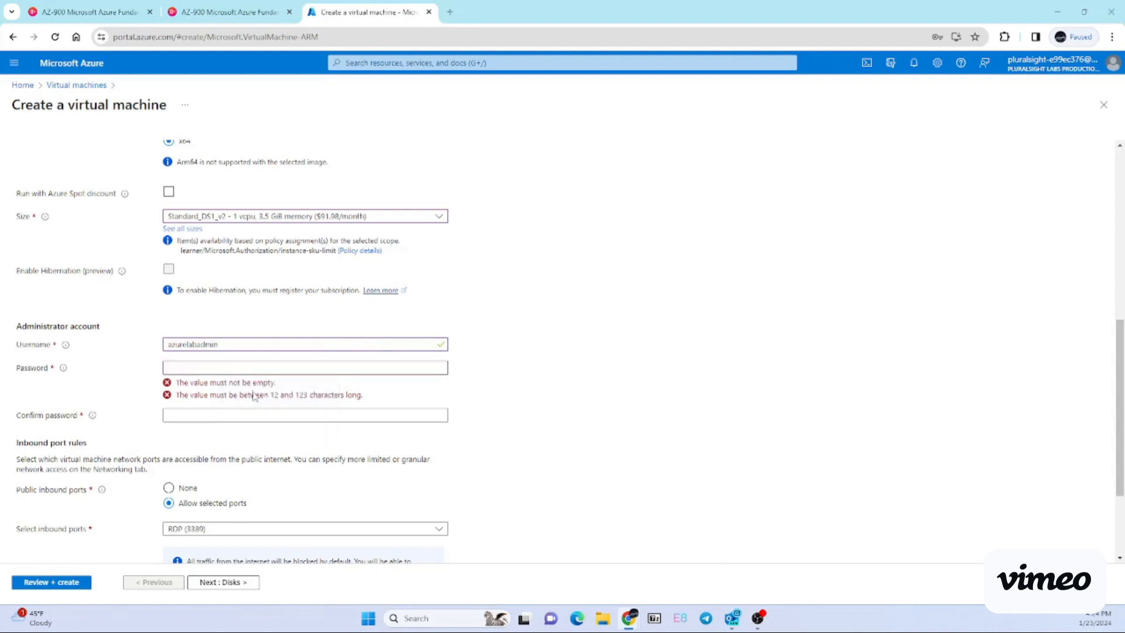
click(261, 367)
key(ctrl+v)
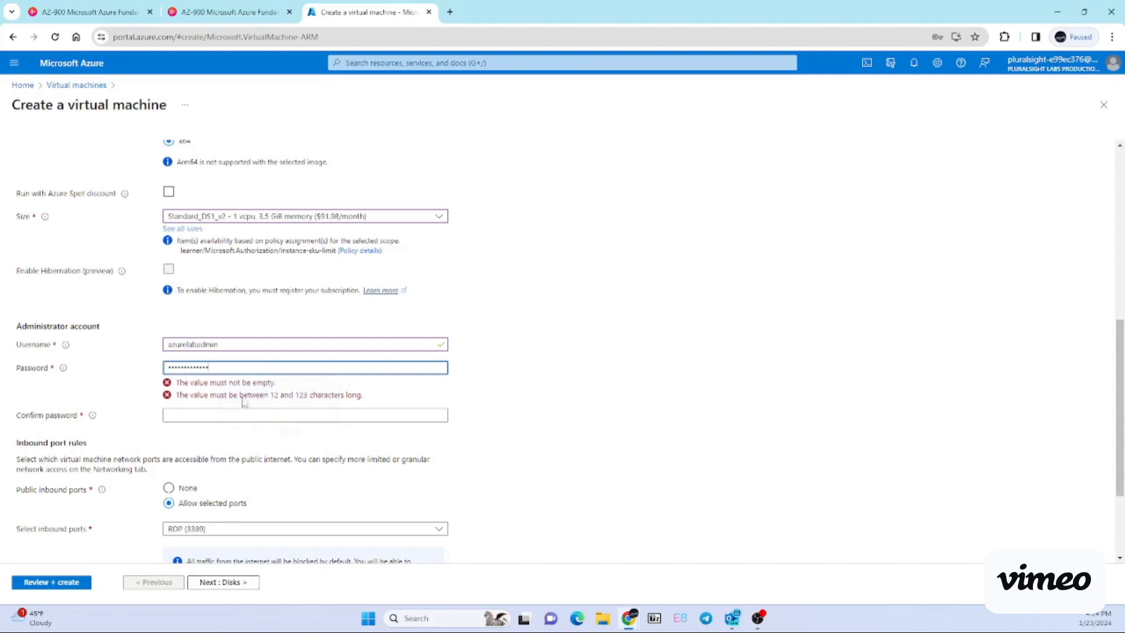
click(209, 389)
key(ctrl+v)
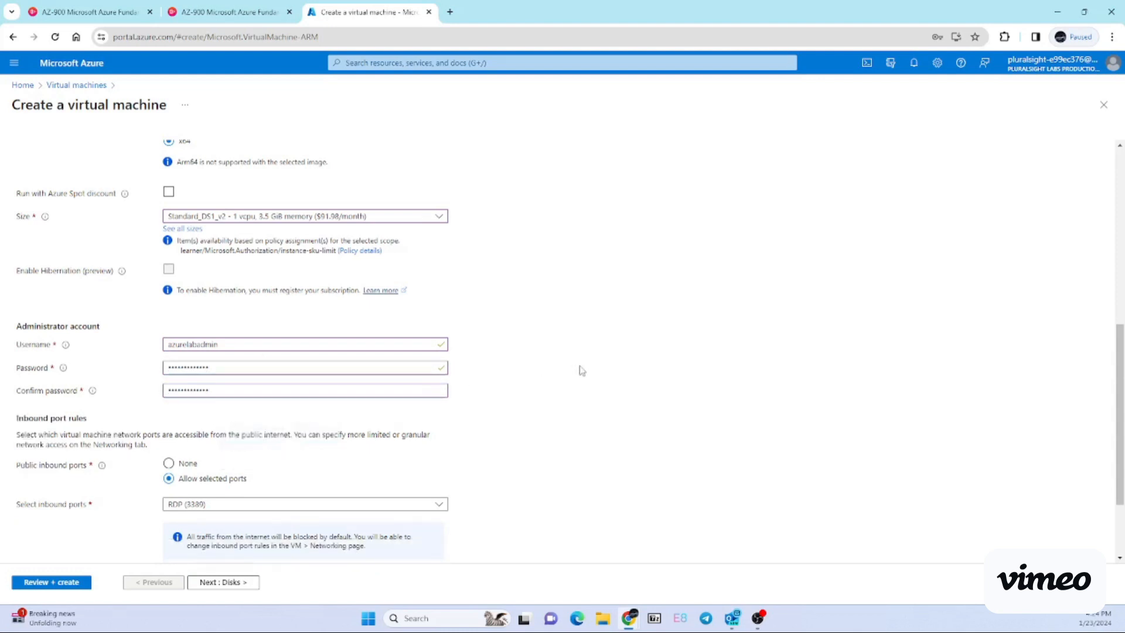
Set public inbound ports to None and continue to the Disks tab
scroll(543, 432, down, 2)
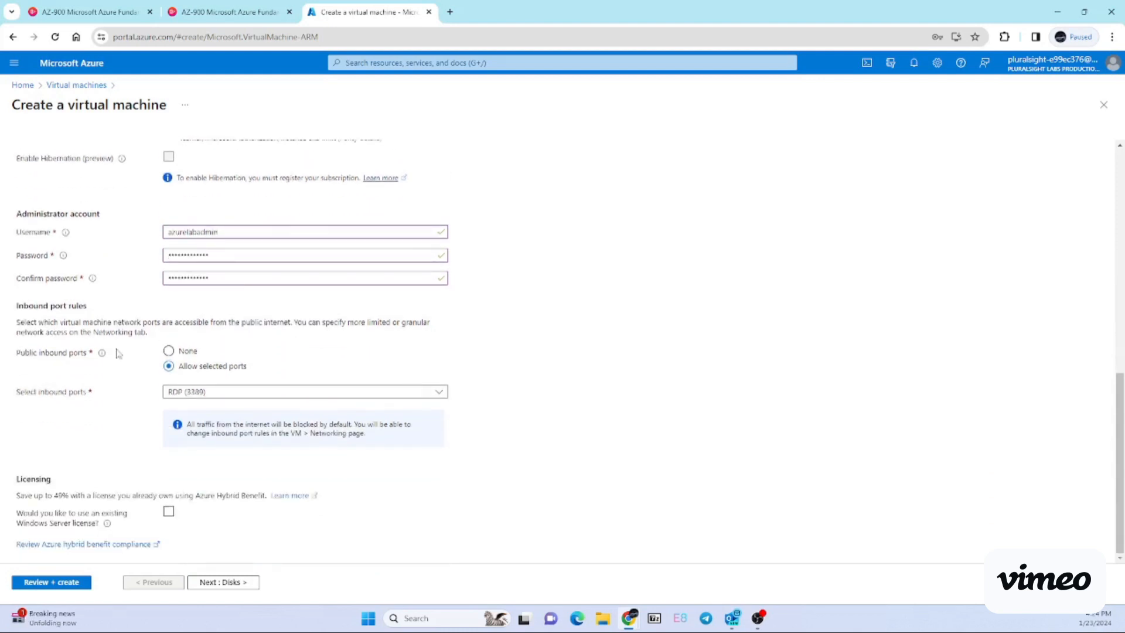
click(168, 351)
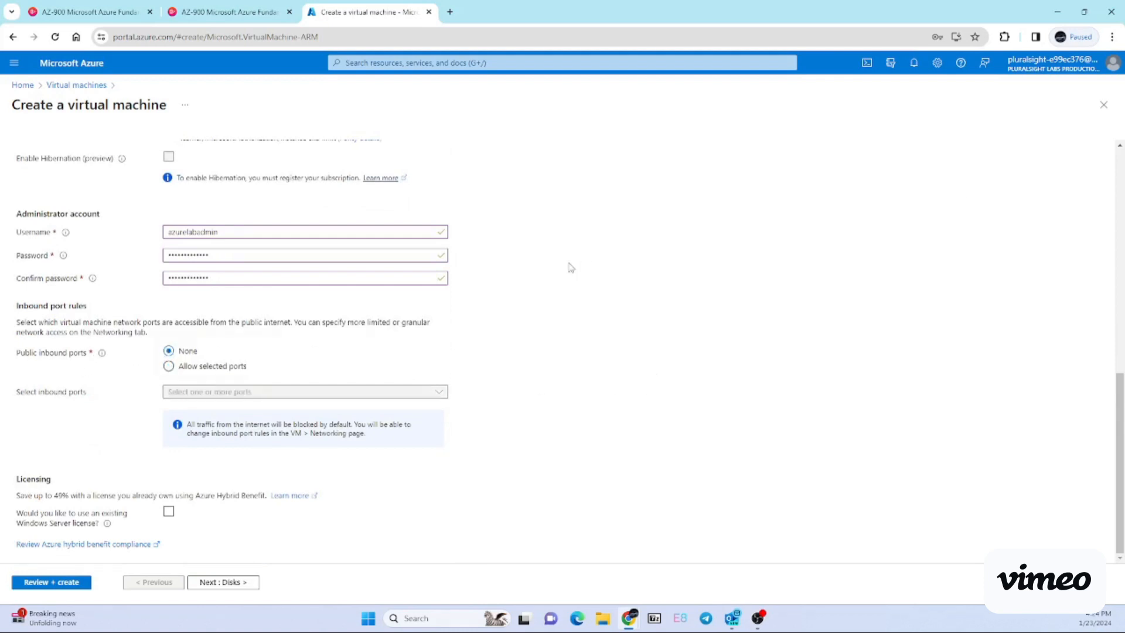
scroll(471, 362, up, 6)
scroll(470, 362, up, 3)
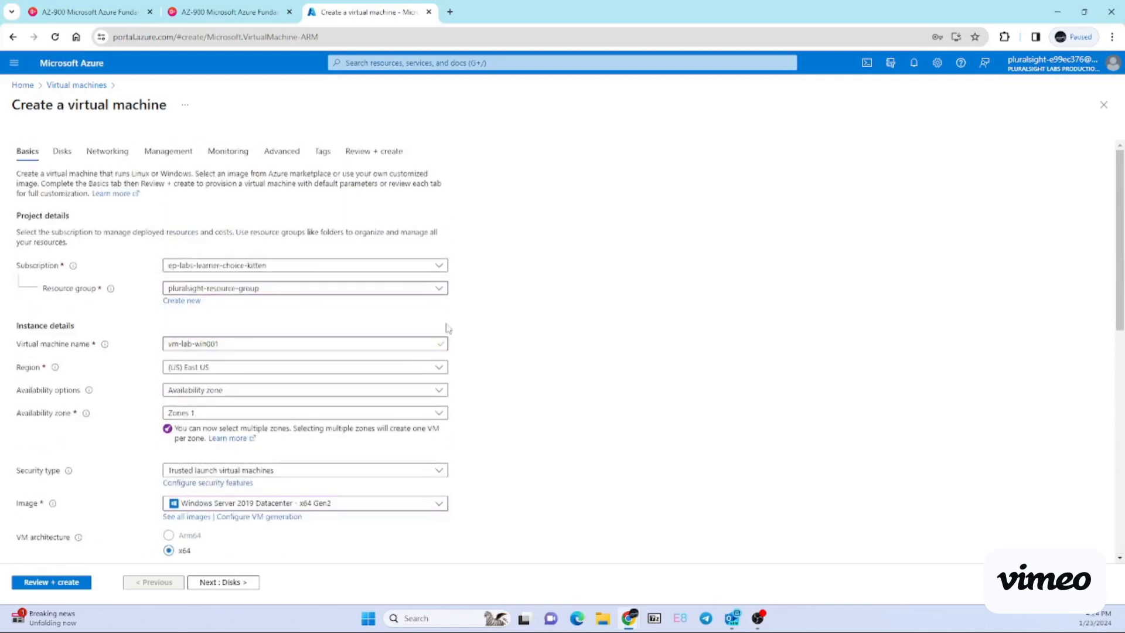
scroll(105, 356, down, 9)
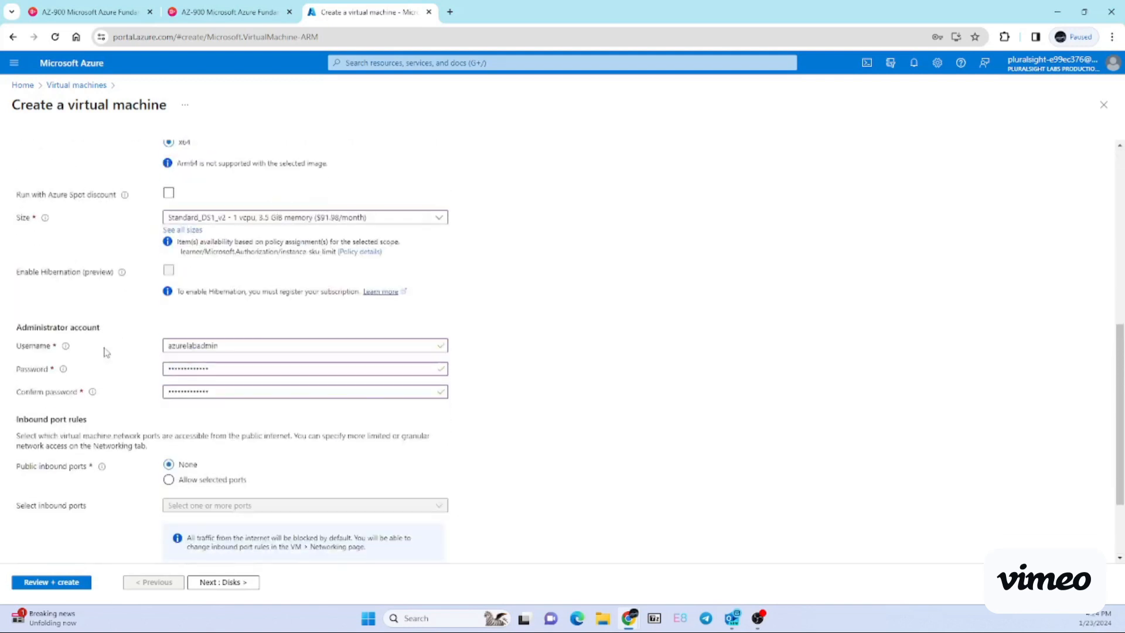
click(230, 583)
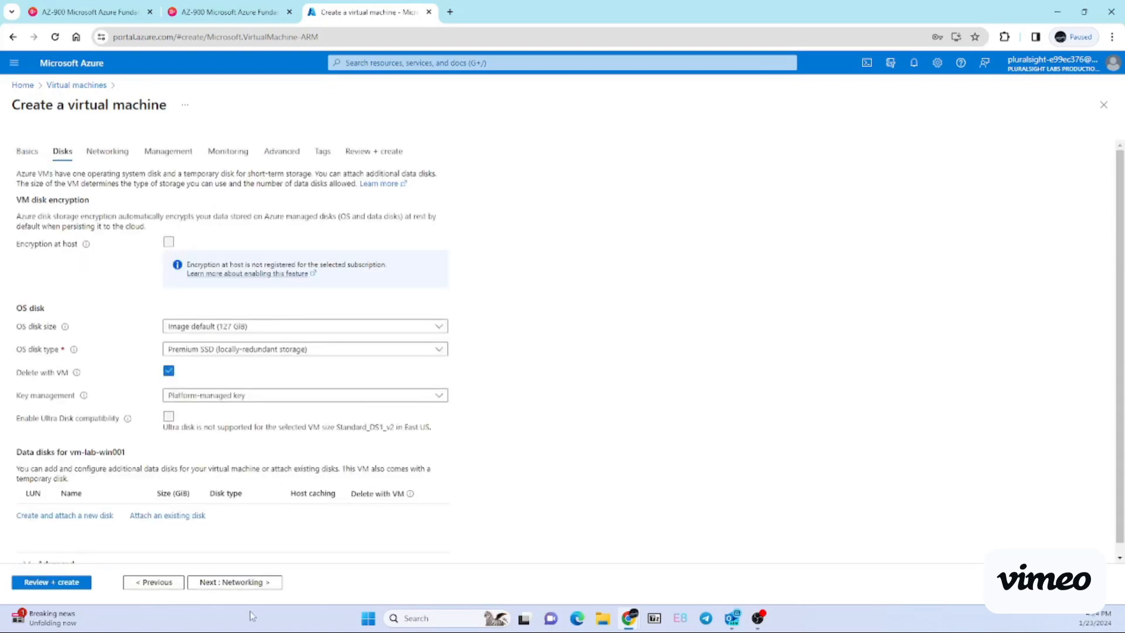
Move to Networking and start a new virtual network under Virtual network
click(245, 582)
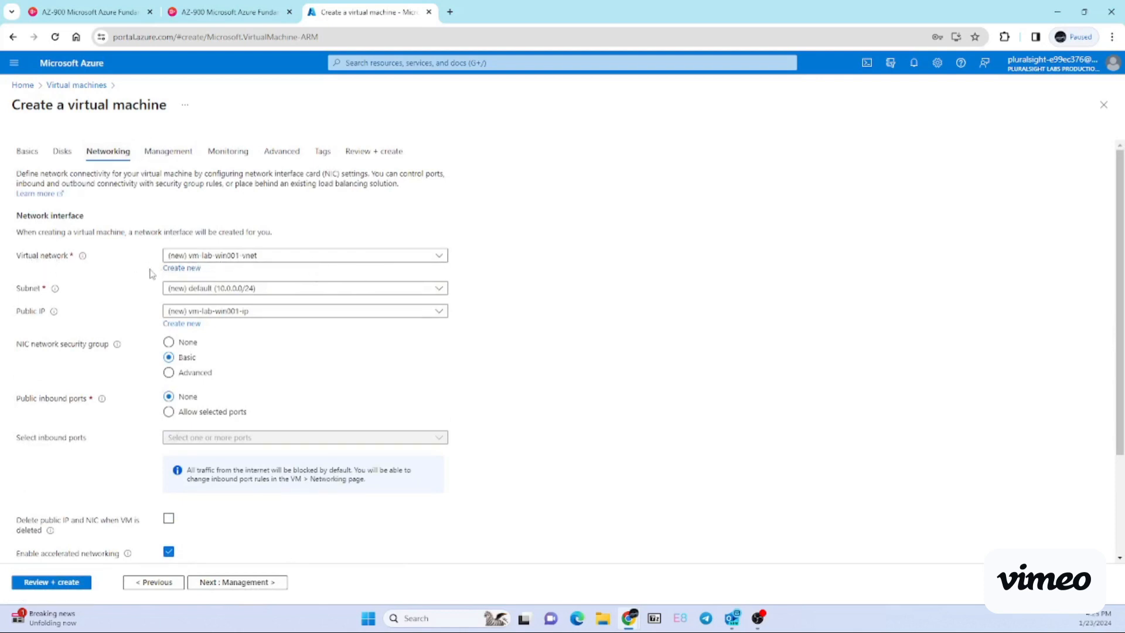
click(173, 269)
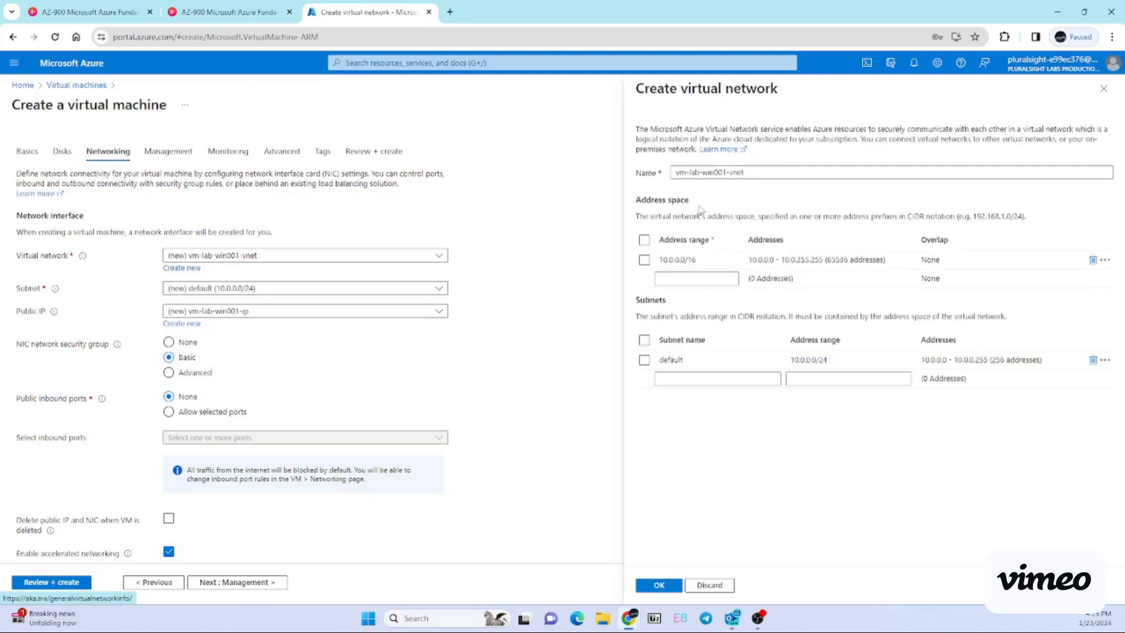
Rename the new virtual network to vnet-lab-001
click(771, 171)
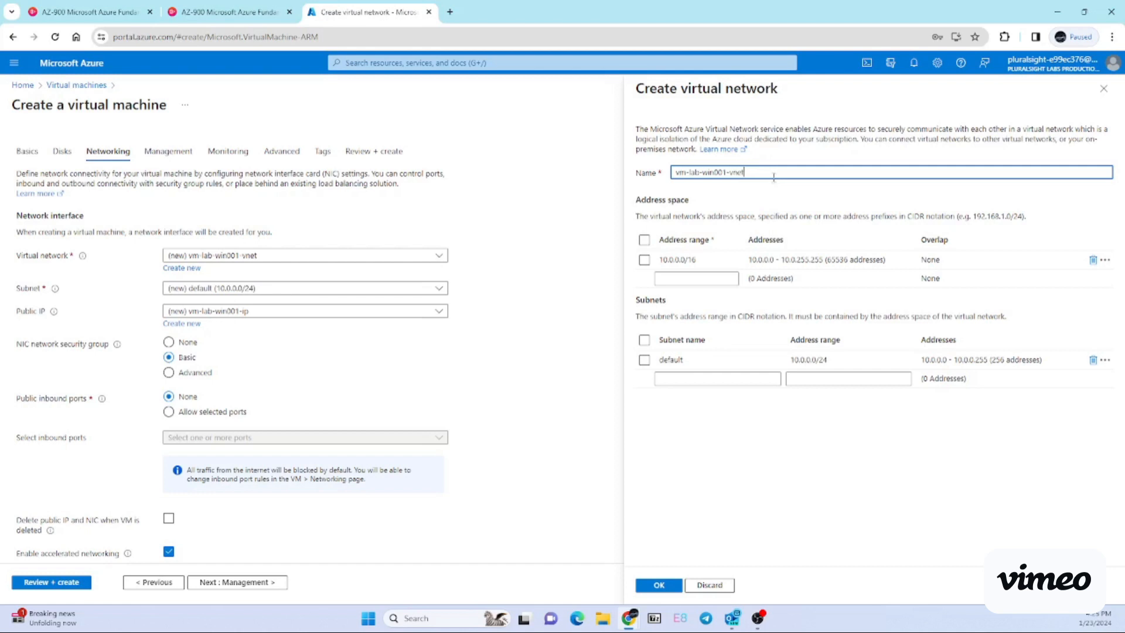
key(BackSpace)
key(BackSpace)
key(BackSpace)
key(BackSpace)
key(BackSpace)
key(BackSpace)
key(BackSpace)
key(BackSpace)
key(BackSpace)
key(BackSpace)
key(BackSpace)
key(BackSpace)
key(BackSpace)
key(BackSpace)
key(BackSpace)
key(BackSpace)
key(BackSpace)
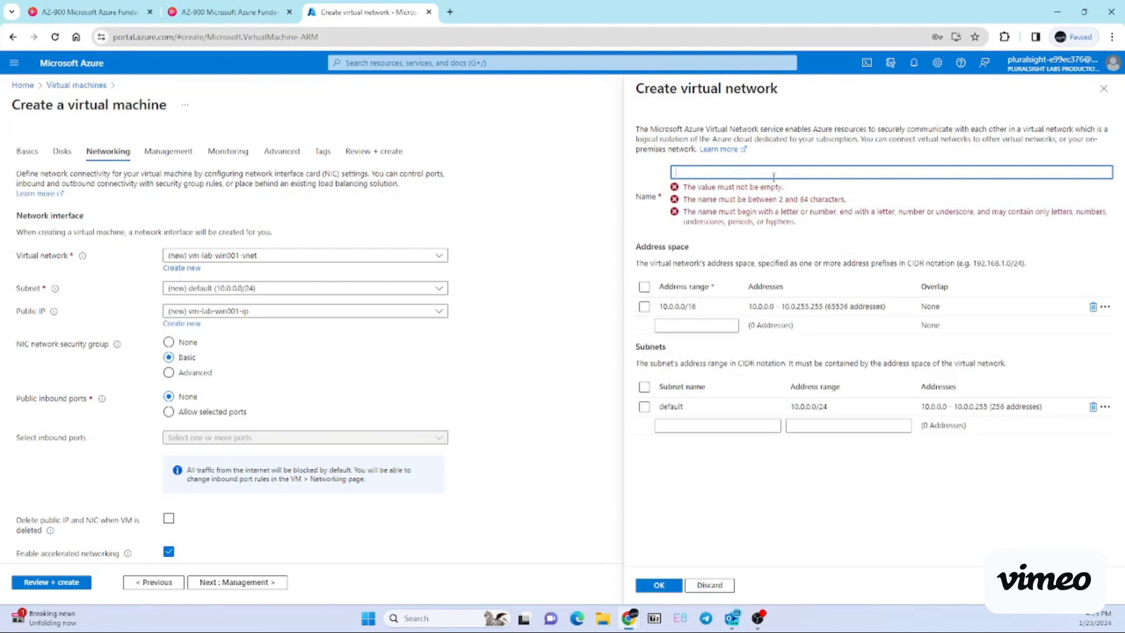
text(vnet-)
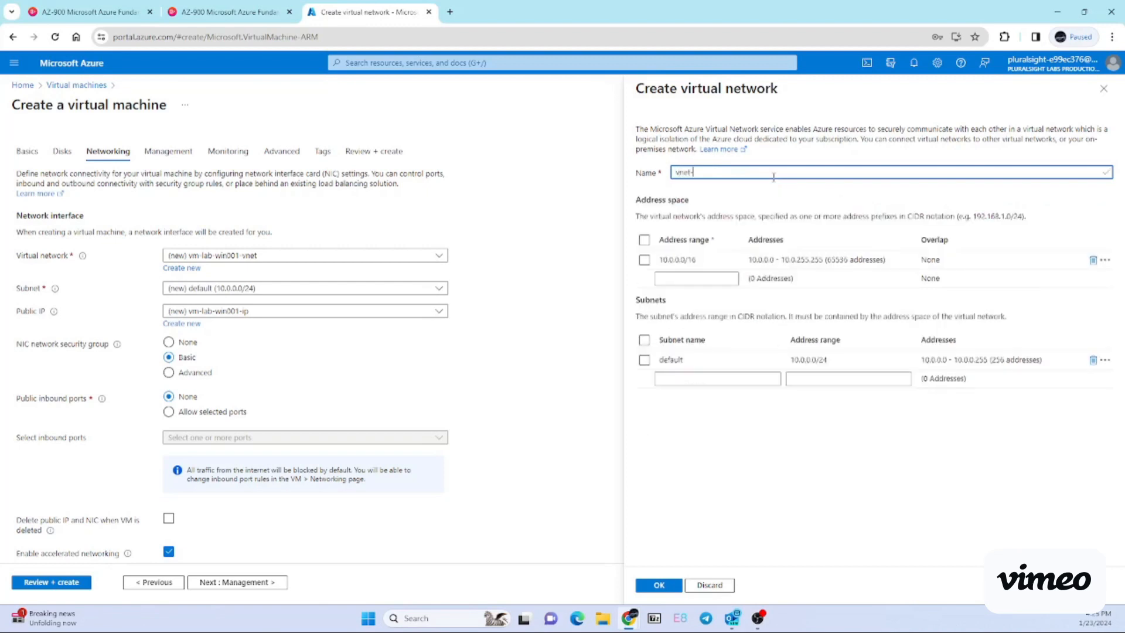
text(lab-001)
key(Tab)
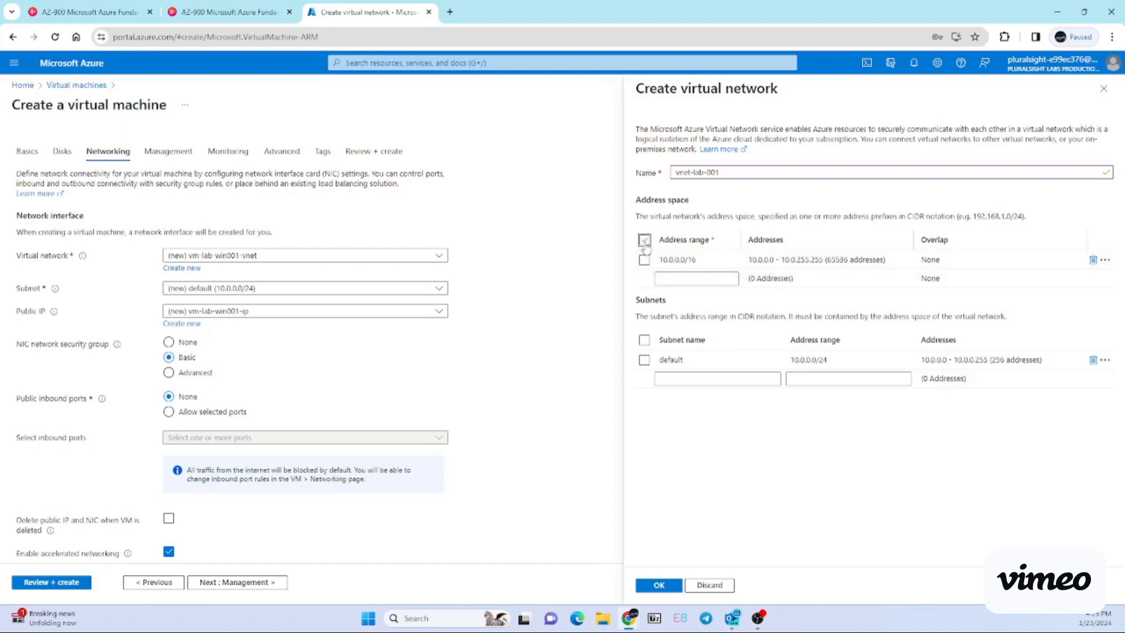
Copy the default subnet's 10.0.0.0/24 range, then delete the default subnet
click(644, 260)
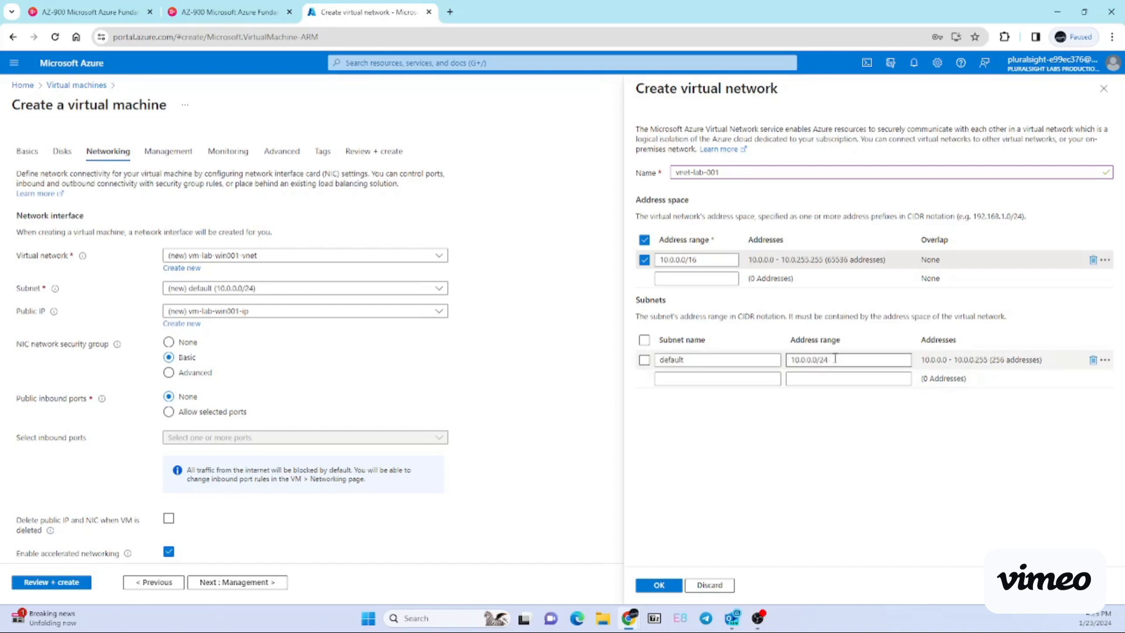
drag(834, 359, 786, 361)
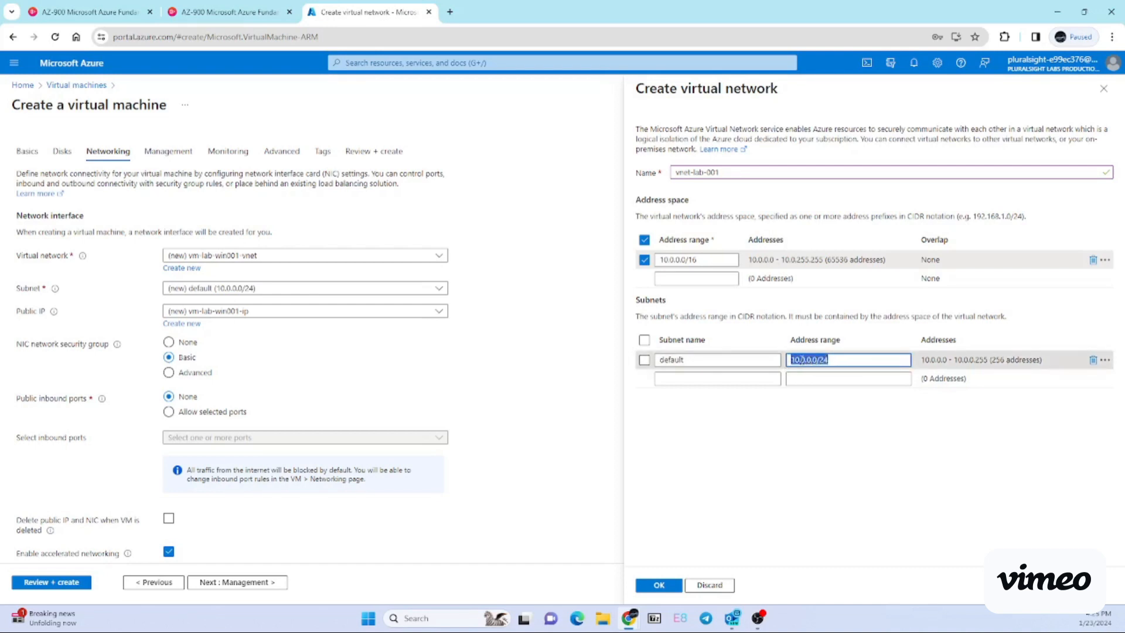
right_click(792, 359)
click(834, 130)
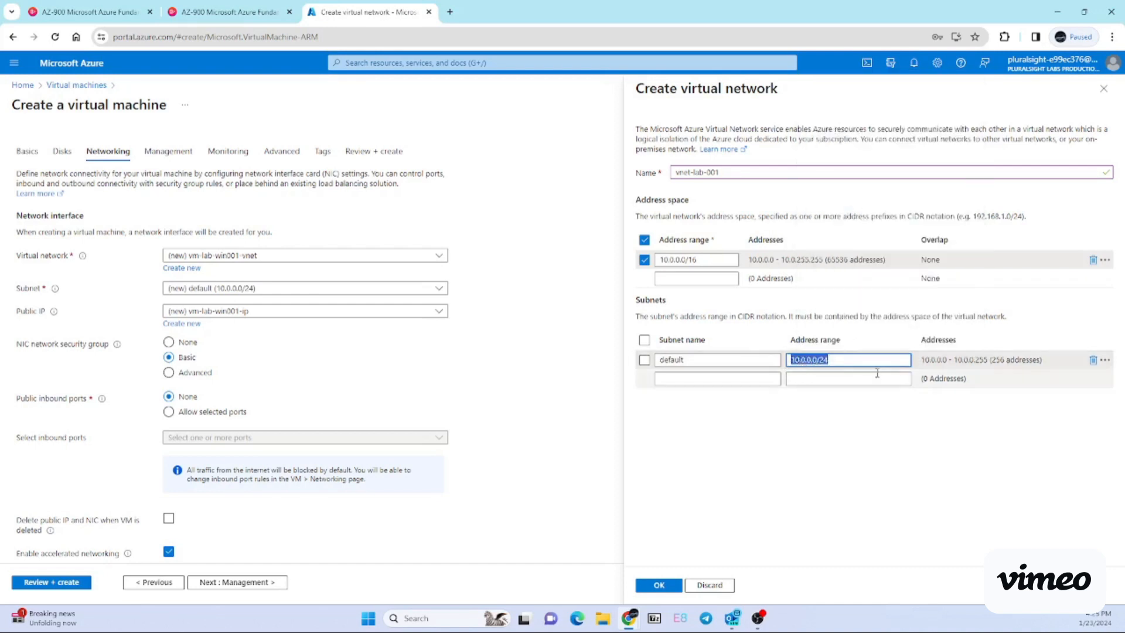
click(1092, 360)
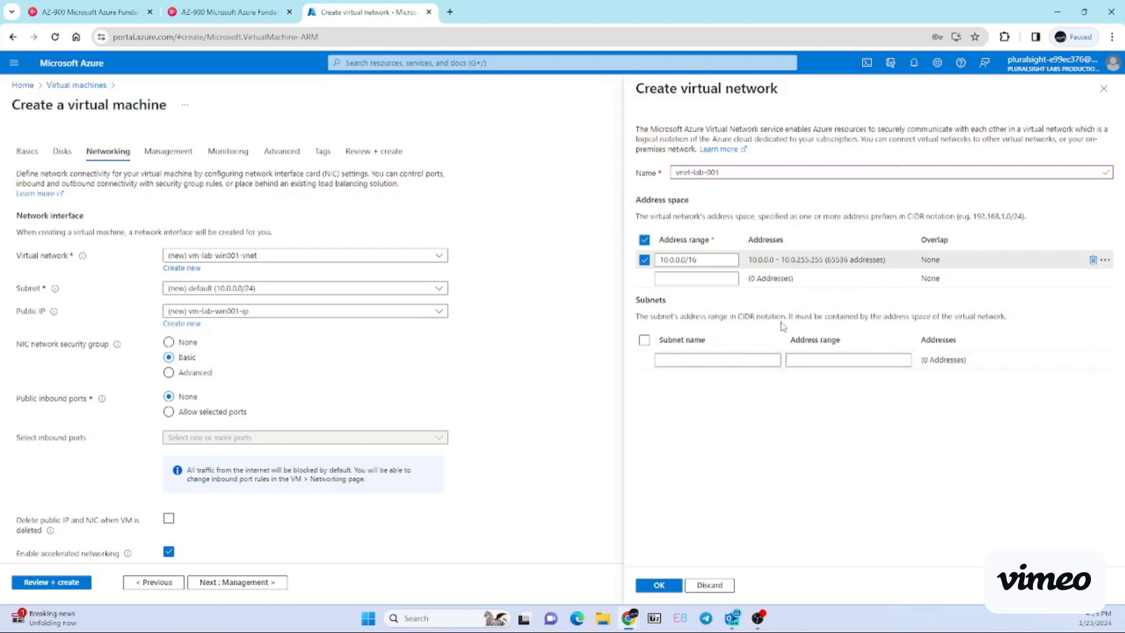
Add subnet snet-lab-001 with range 10.0.0.0/24 and apply vnet-lab-001 to the VM
click(731, 360)
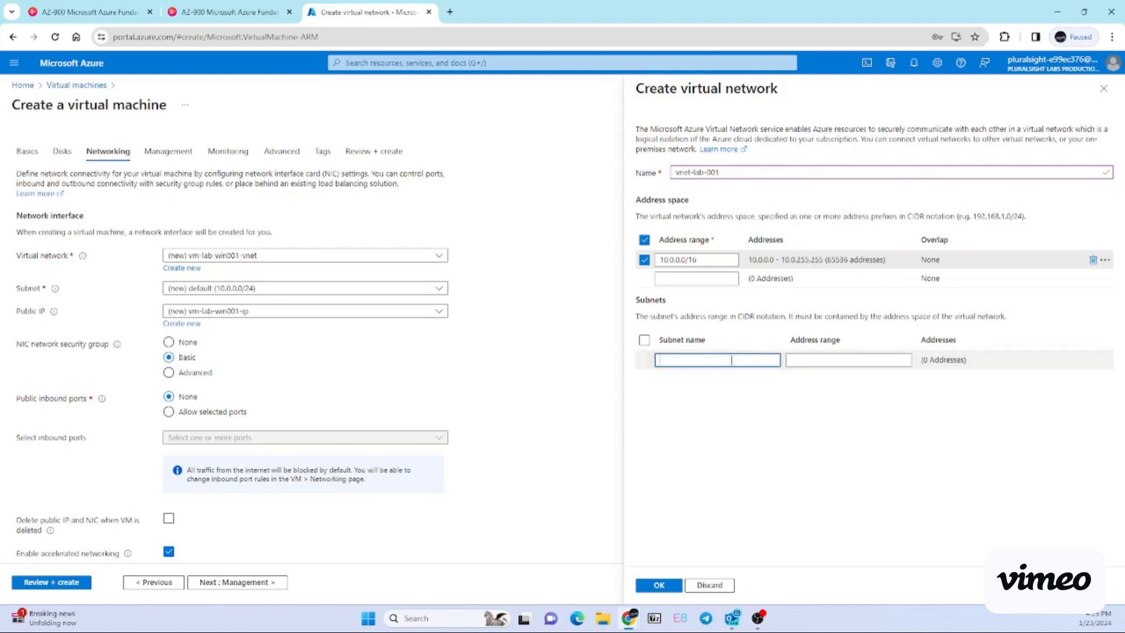
text(snet)
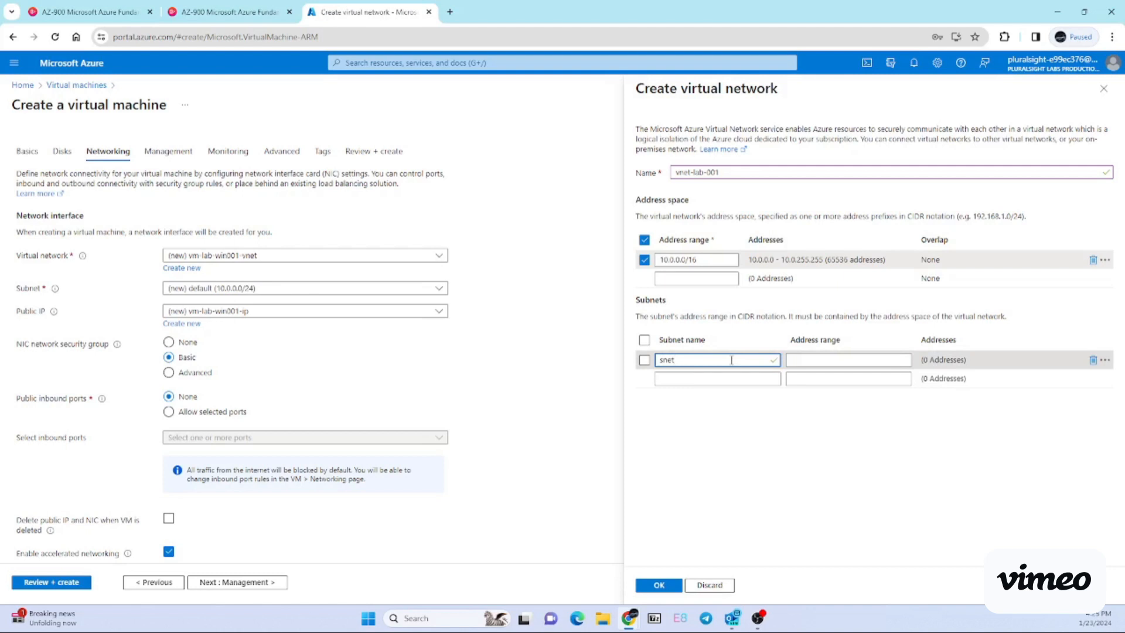
text(-lab-001)
key(Tab)
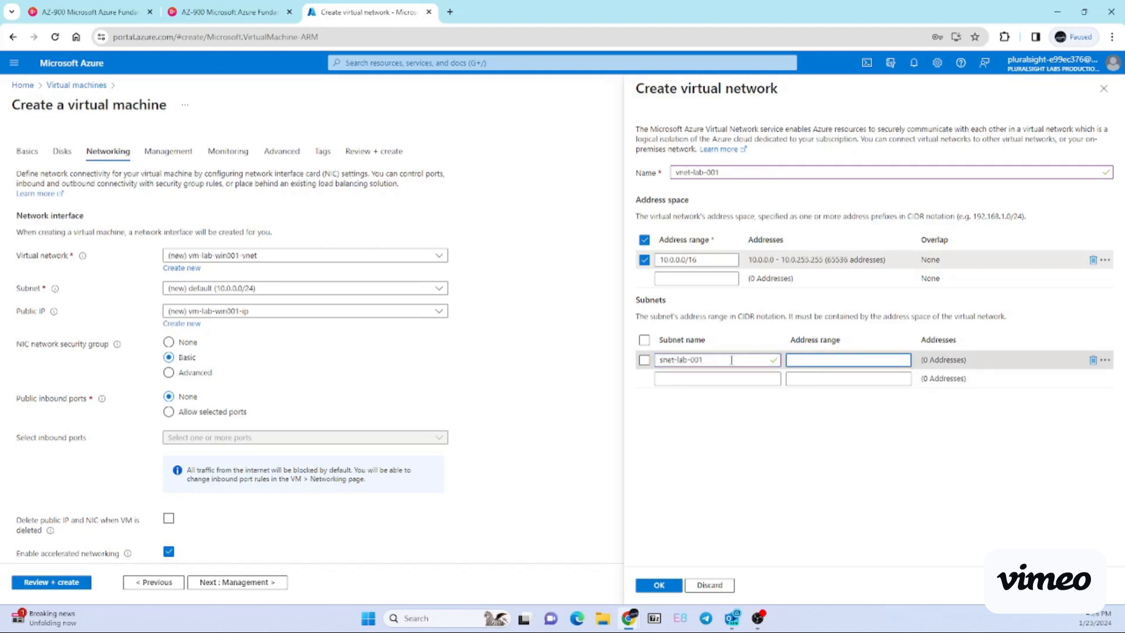
text(10.0.0.0/24)
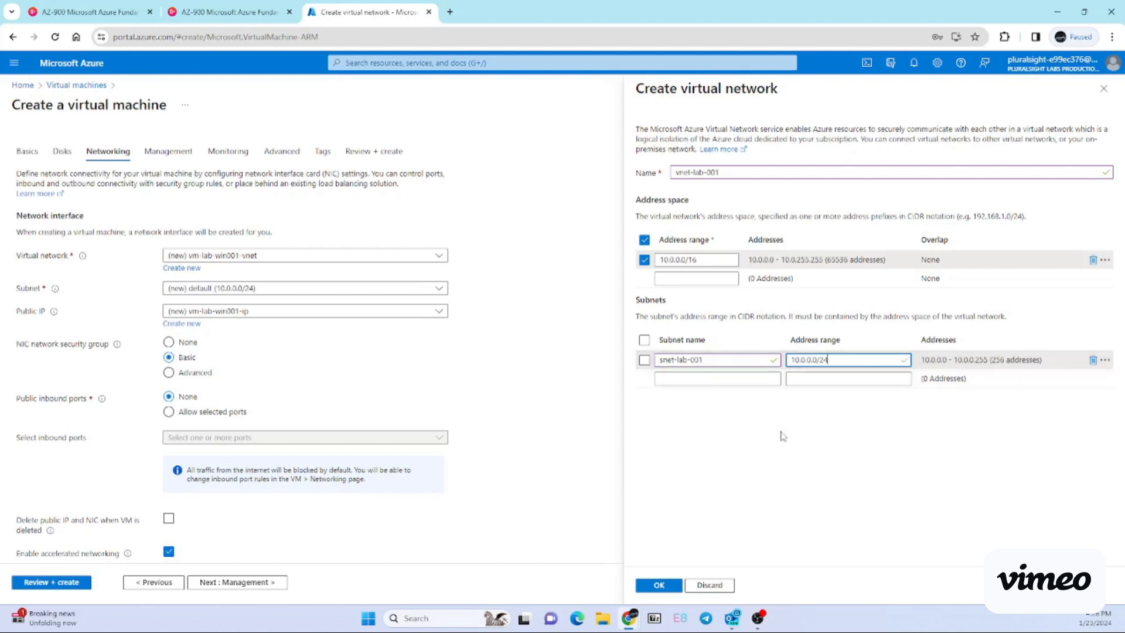
click(644, 341)
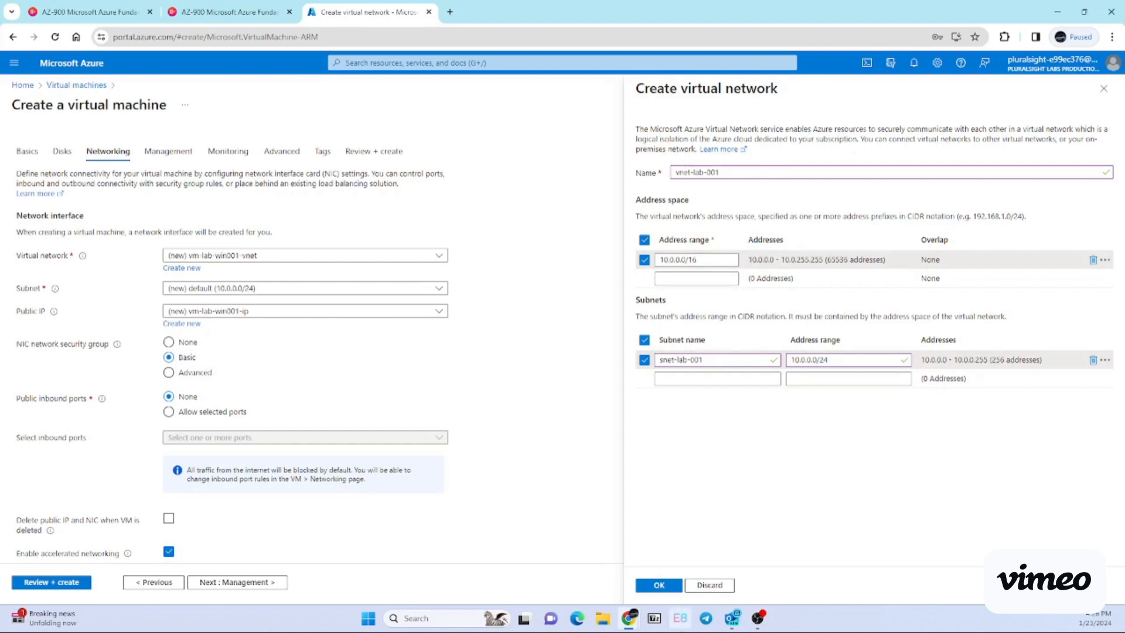
click(655, 589)
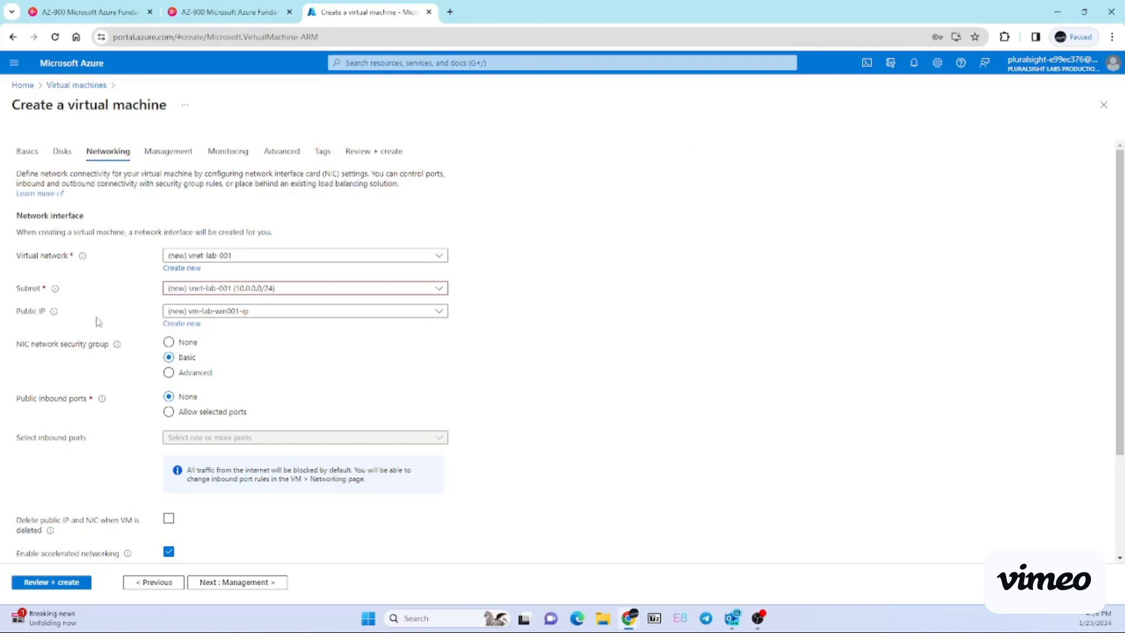
scroll(98, 322, down, 1)
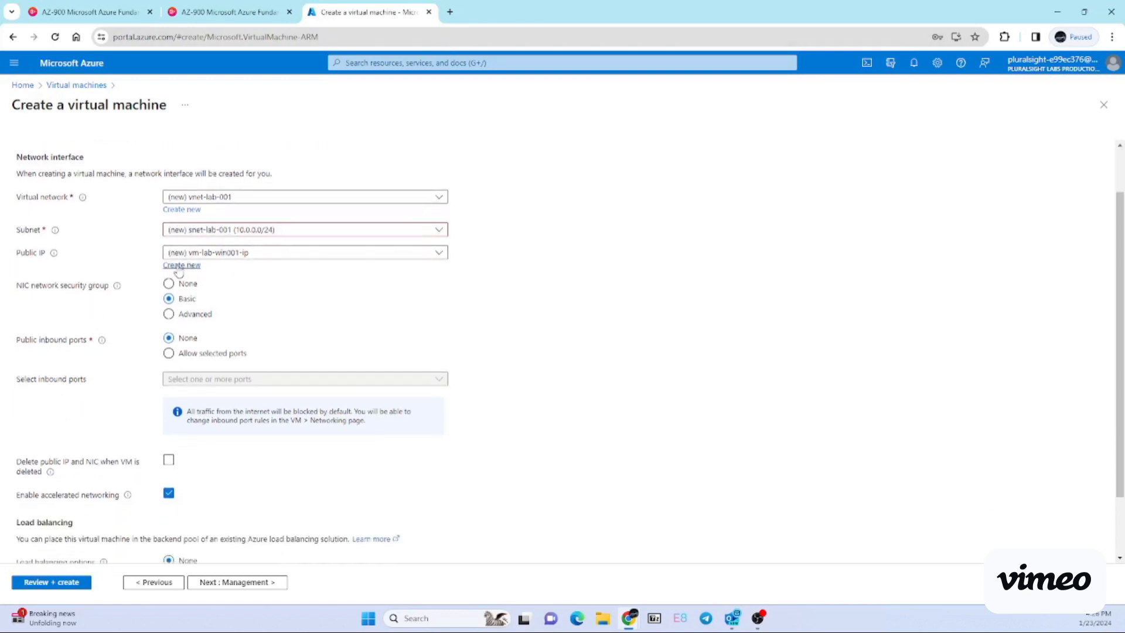
click(178, 266)
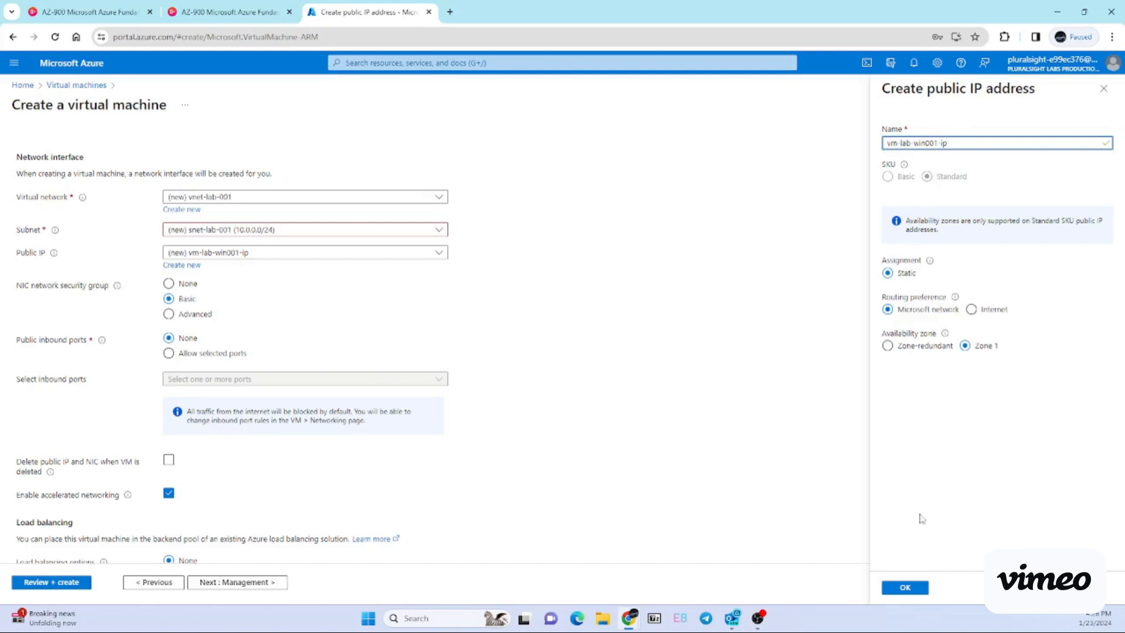
click(905, 587)
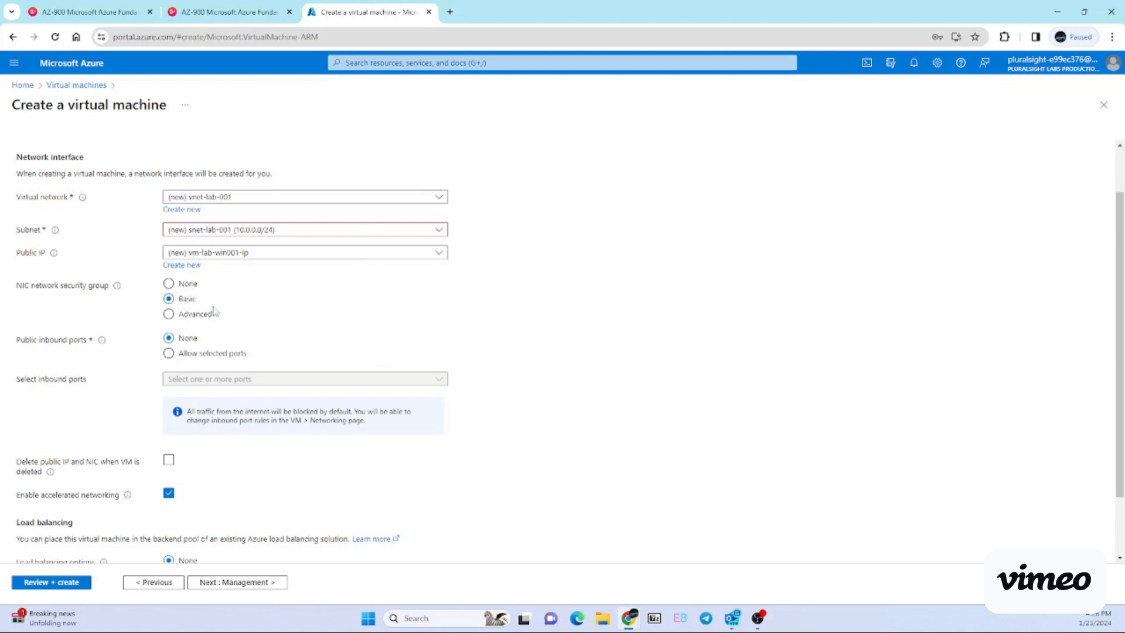
Scroll through the Networking tab and run Review + create, reaching Validation passed
scroll(188, 314, down, 1)
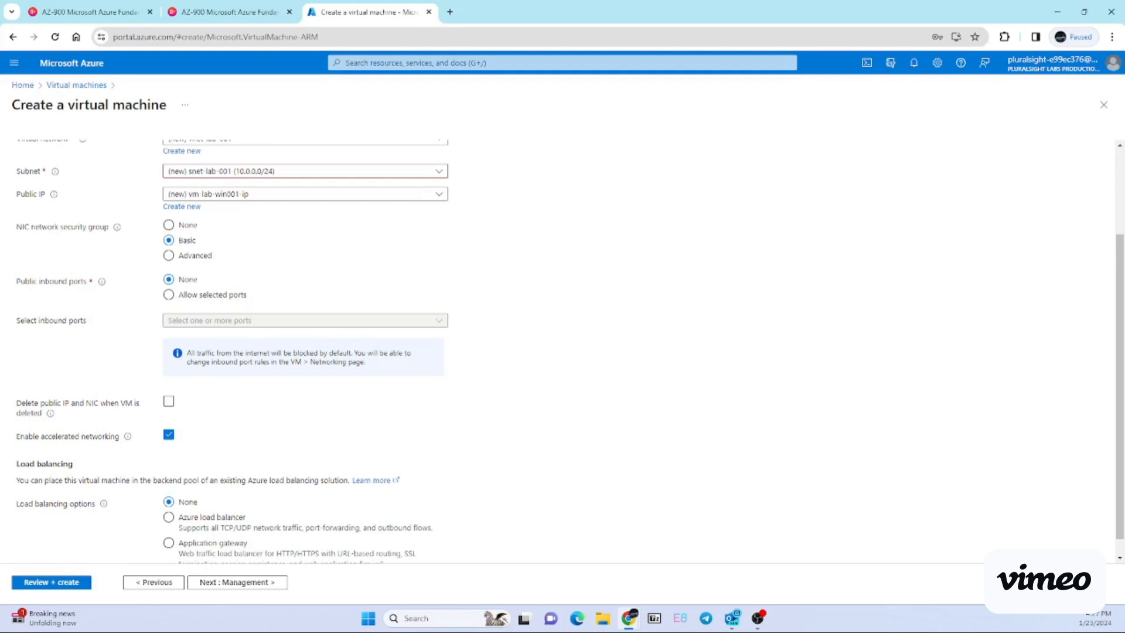
scroll(461, 353, down, 1)
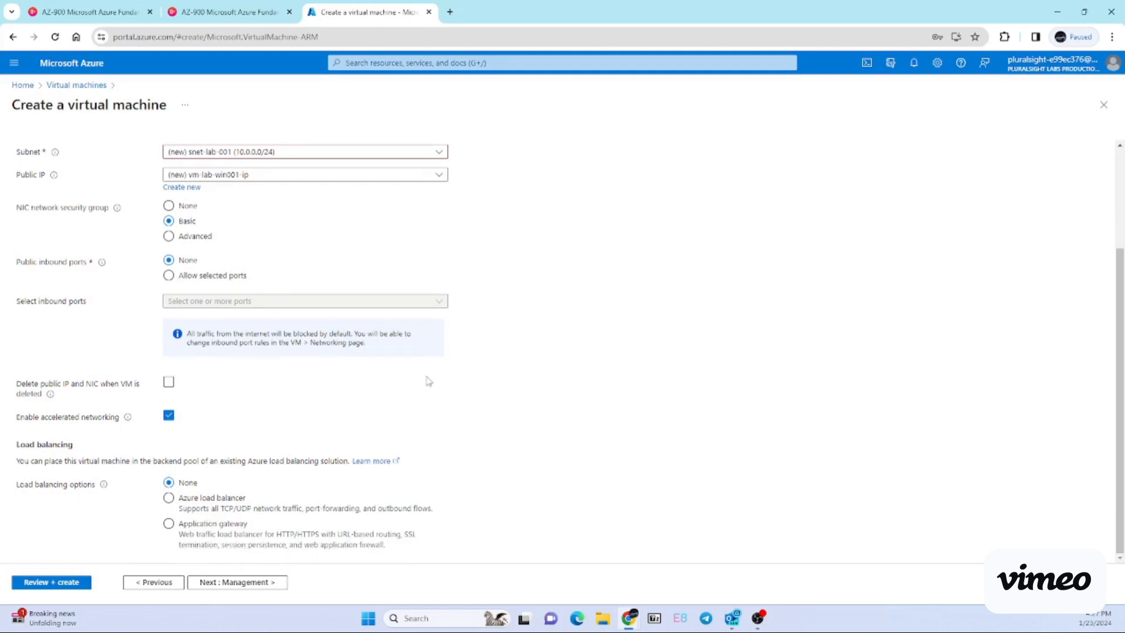
click(49, 583)
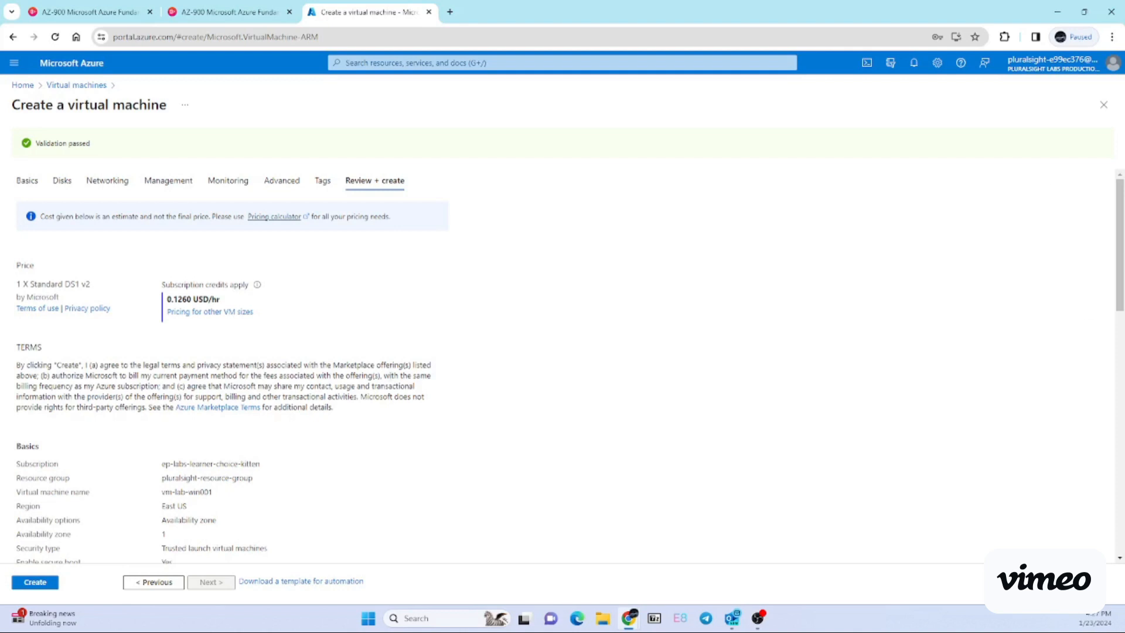
Review the vm-lab-win001 summary and create the VM, waiting for the CreateVm deployment to complete
scroll(90, 530, down, 2)
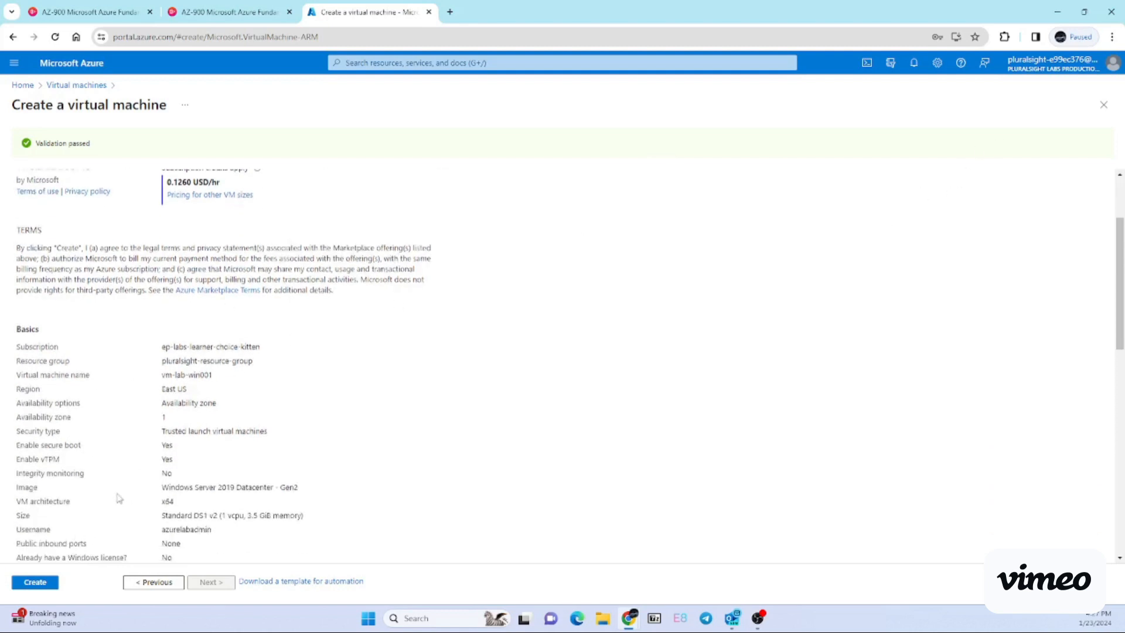
scroll(119, 498, down, 2)
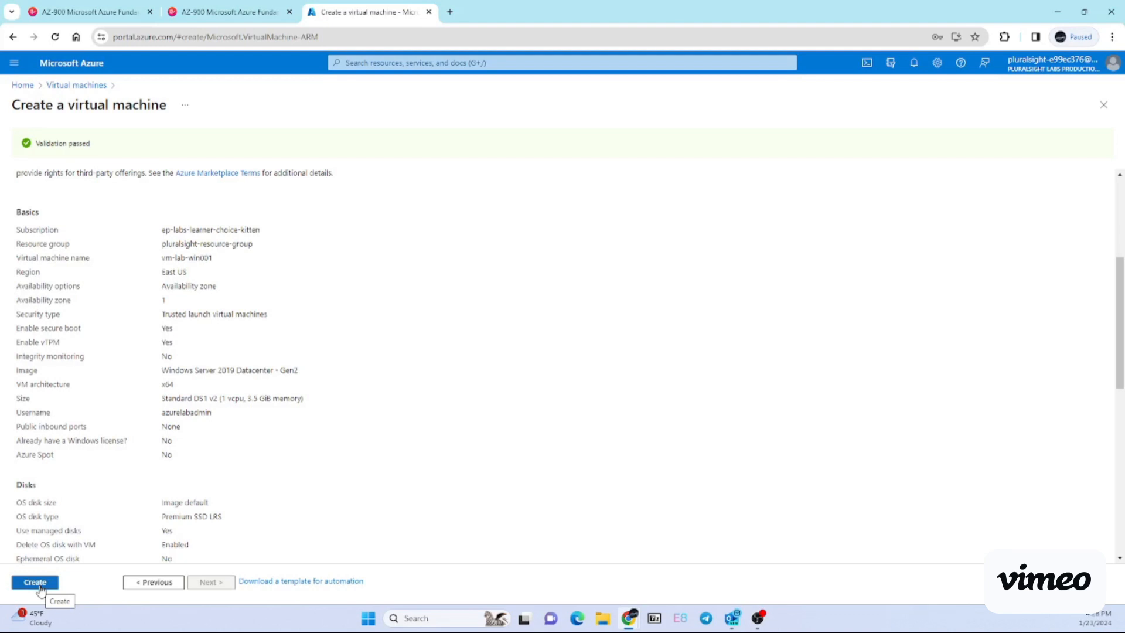
click(39, 584)
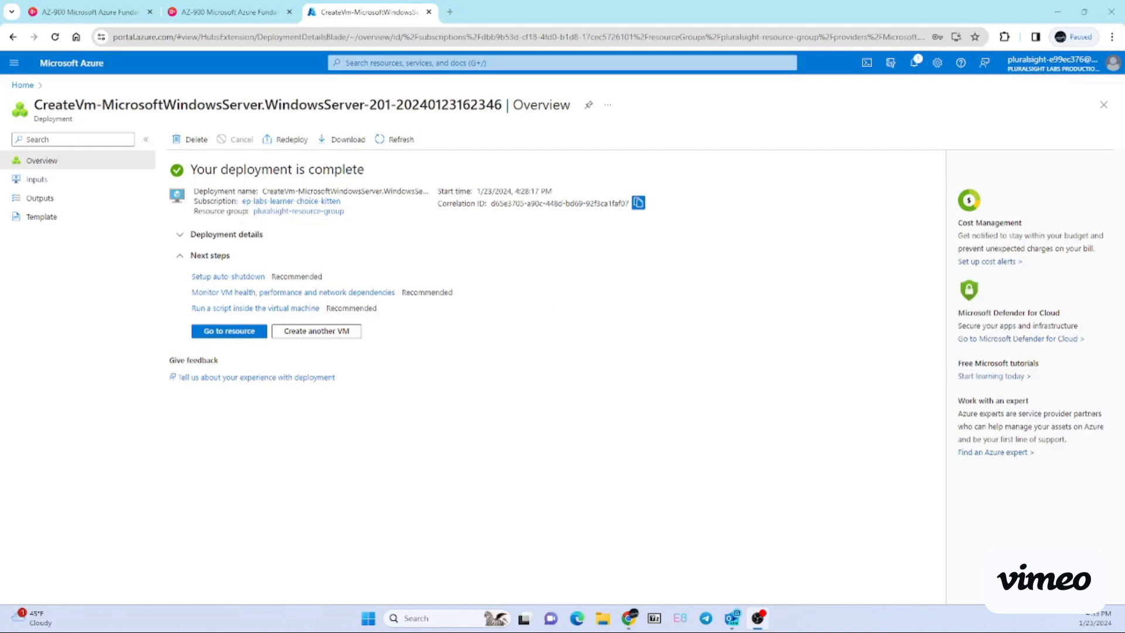
Go from the completed deployment to the running vm-lab-win001 overview page
key(alt+Tab)
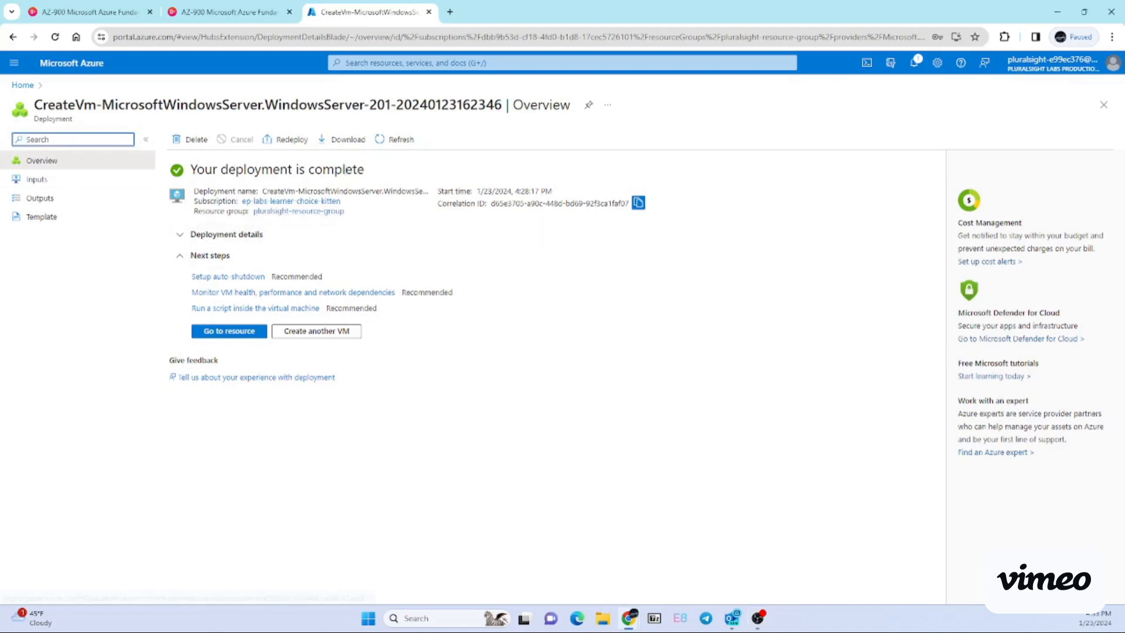
click(233, 336)
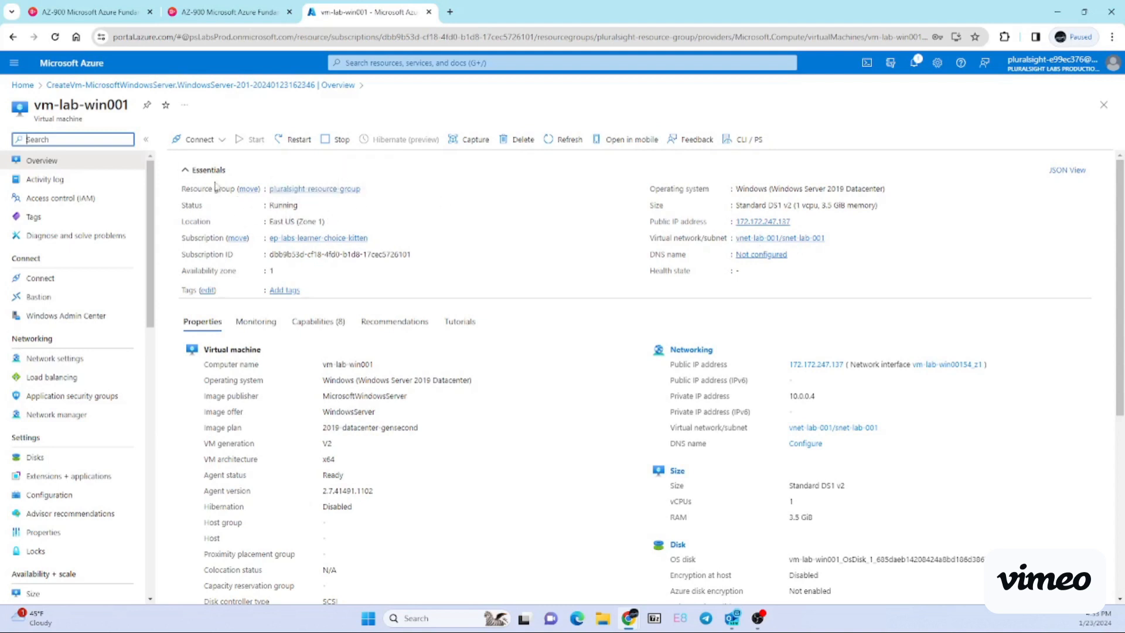
scroll(241, 311, down, 2)
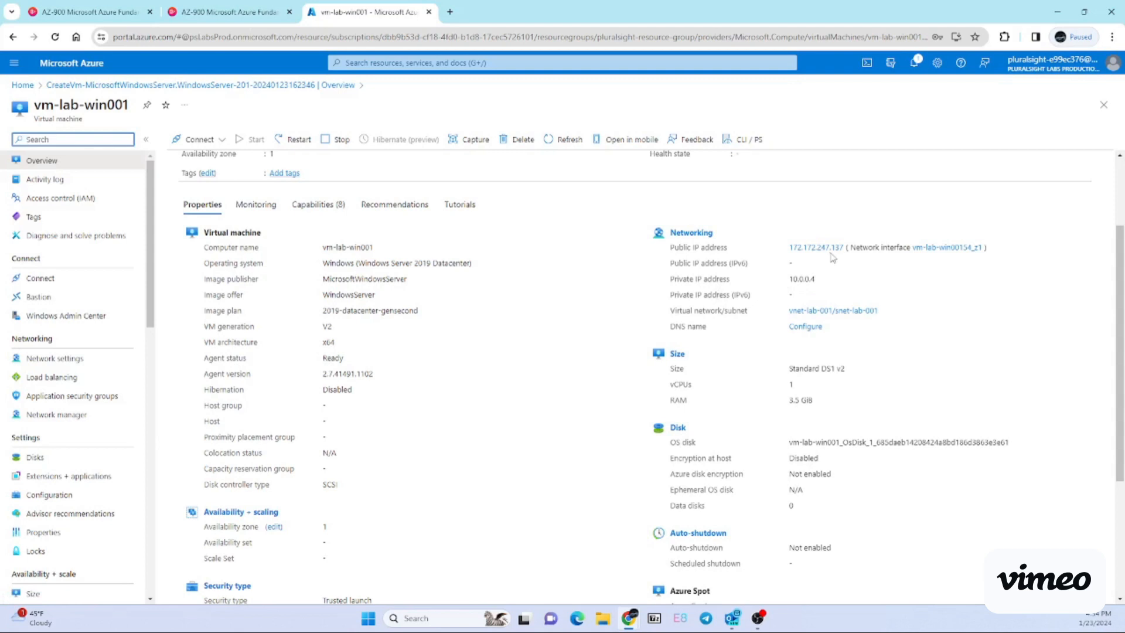
scroll(890, 341, down, 3)
scroll(890, 342, up, 1)
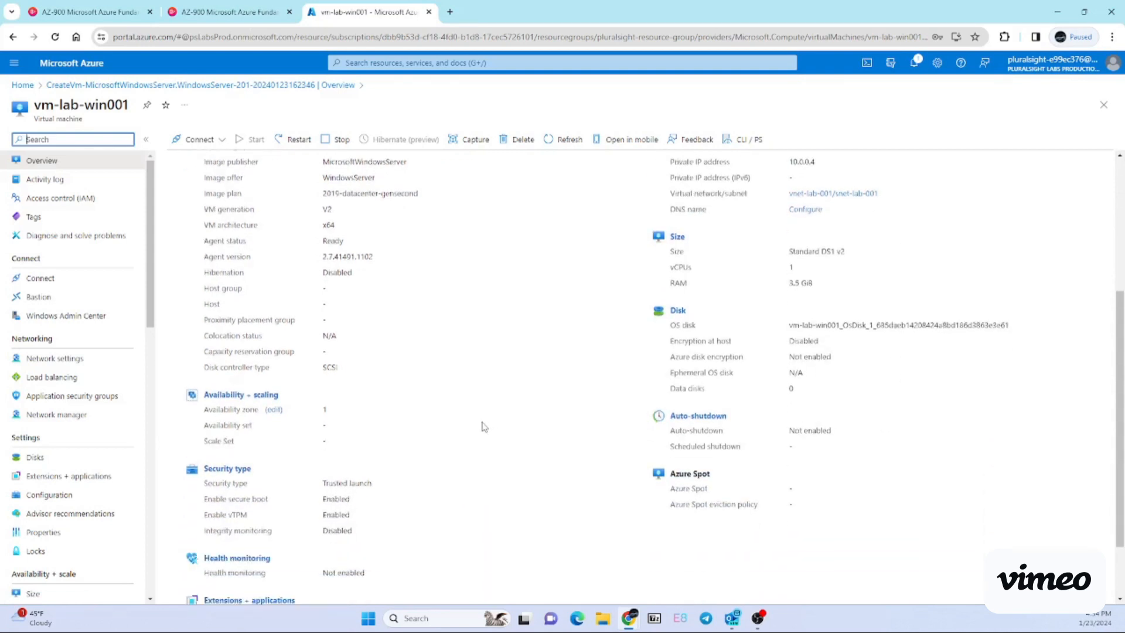
scroll(483, 425, down, 1)
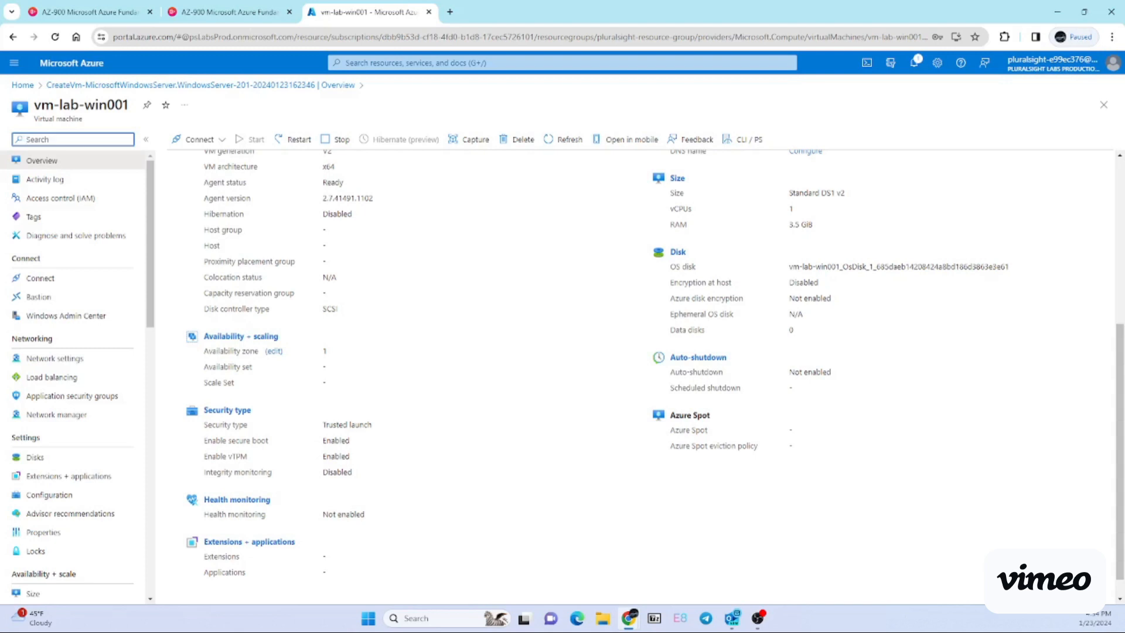
scroll(502, 213, up, 5)
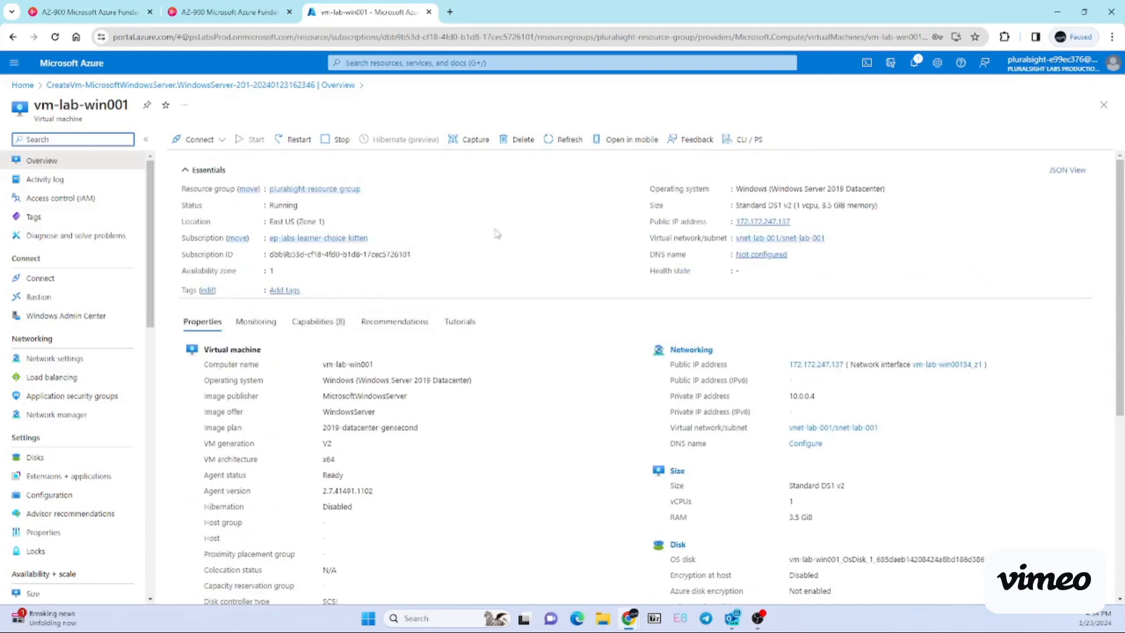